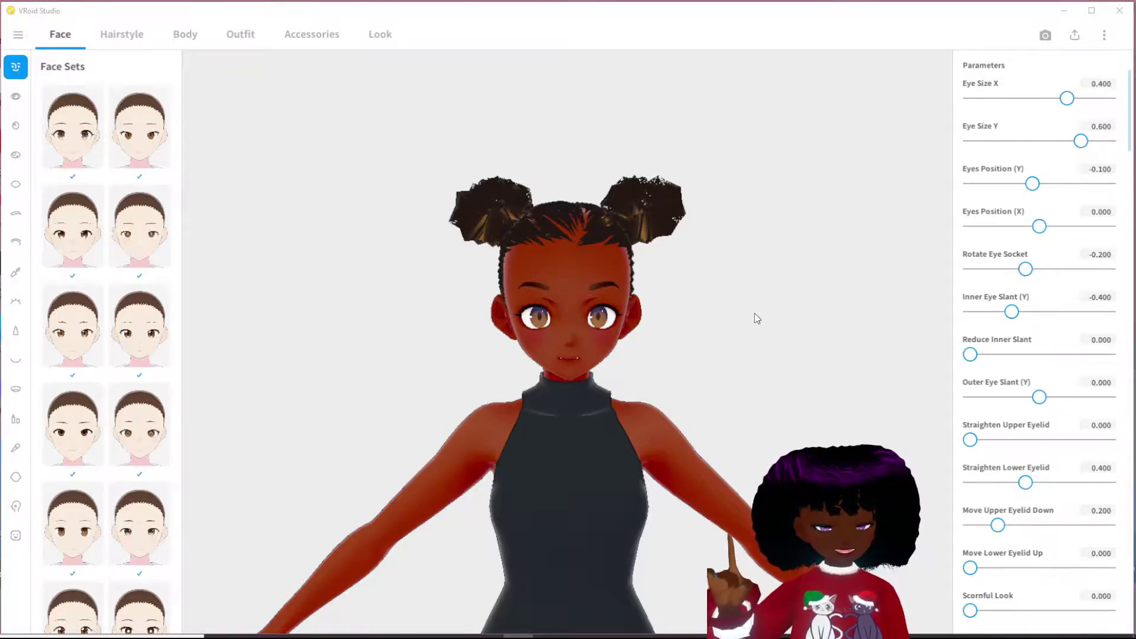
# - Open the hairstyle settings and examine the double-bun hair with its center parting from the front, side and above
pyautogui.click(126, 40)
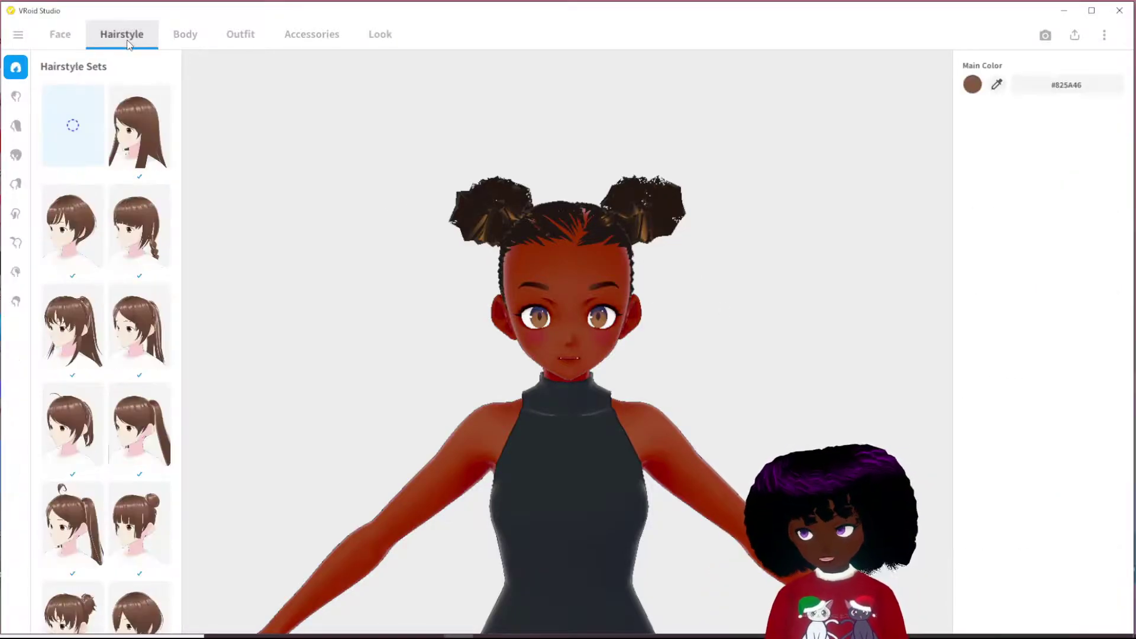
pyautogui.moveTo(656, 271); pyautogui.dragTo(441, 303)
pyautogui.moveTo(609, 261)
pyautogui.mouseDown()
pyautogui.moveTo(626, 272)
pyautogui.moveTo(621, 257)
pyautogui.moveTo(630, 261)
pyautogui.mouseUp()
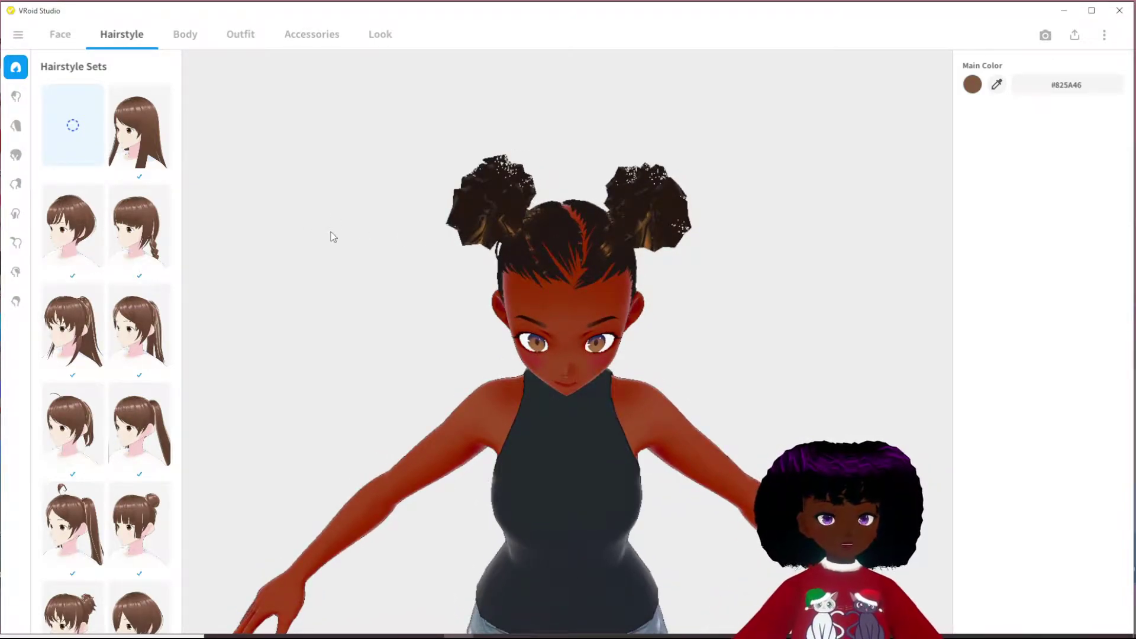
pyautogui.moveTo(612, 256); pyautogui.dragTo(434, 246)
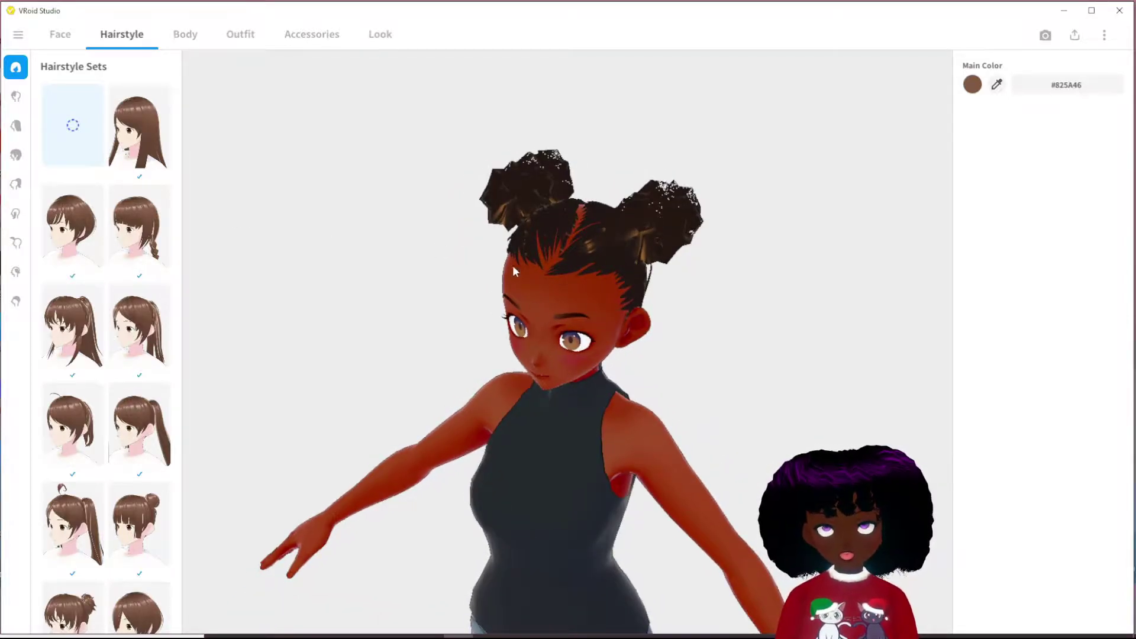
pyautogui.moveTo(618, 288); pyautogui.dragTo(556, 305)
pyautogui.moveTo(658, 309); pyautogui.dragTo(643, 286)
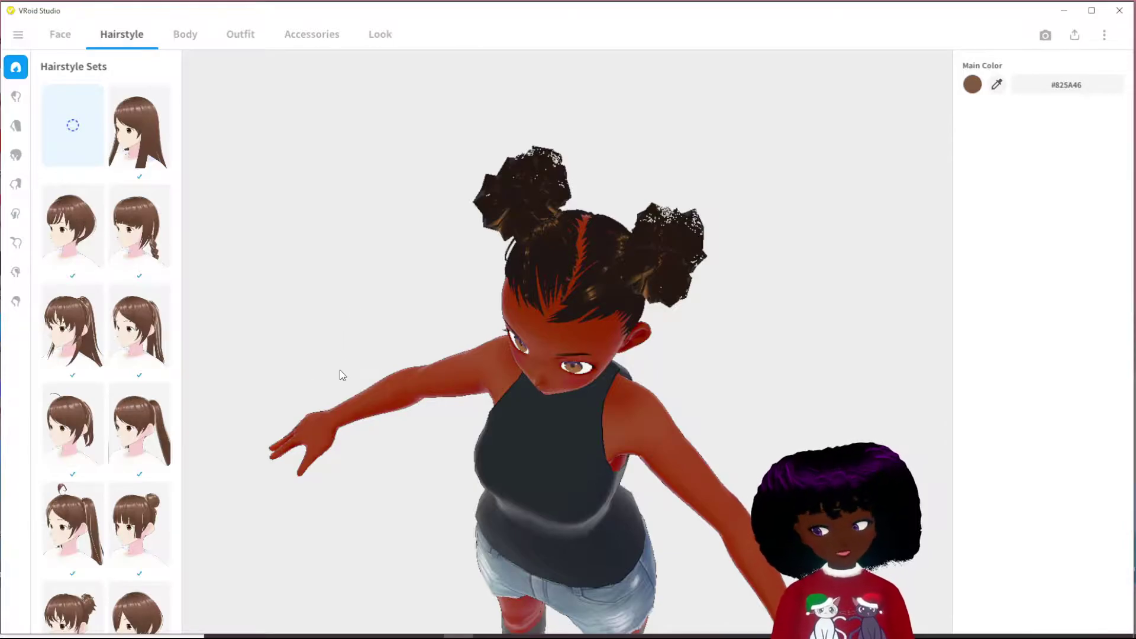
pyautogui.moveTo(339, 370); pyautogui.dragTo(361, 334)
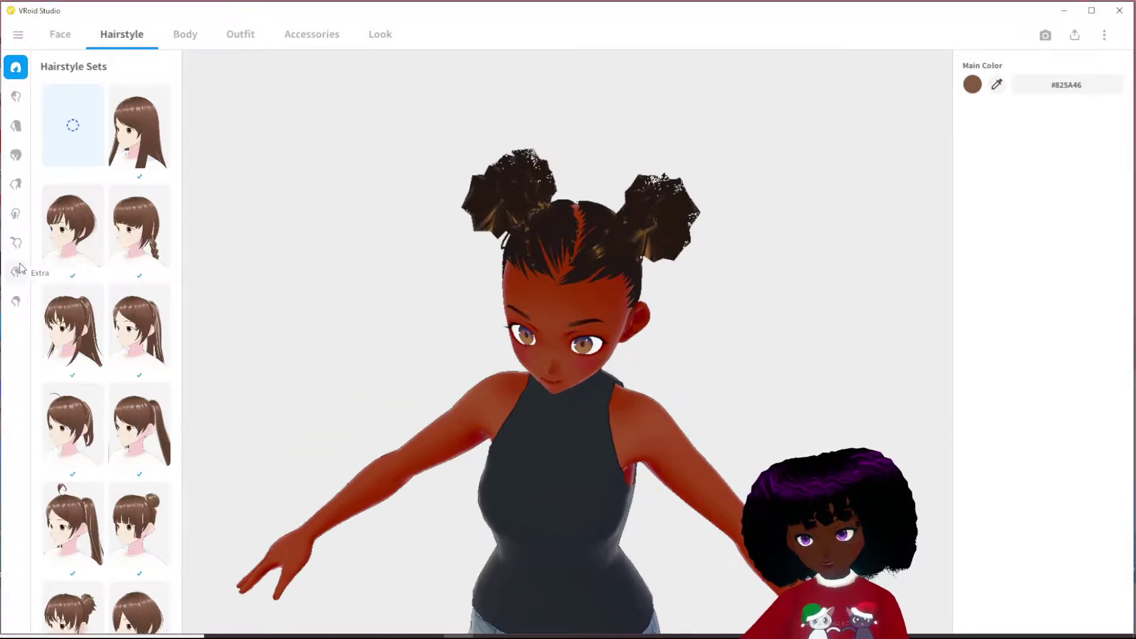
# - Apply the long twin-tail preset hairstyle set to the character and check it from behind
pyautogui.click(18, 303)
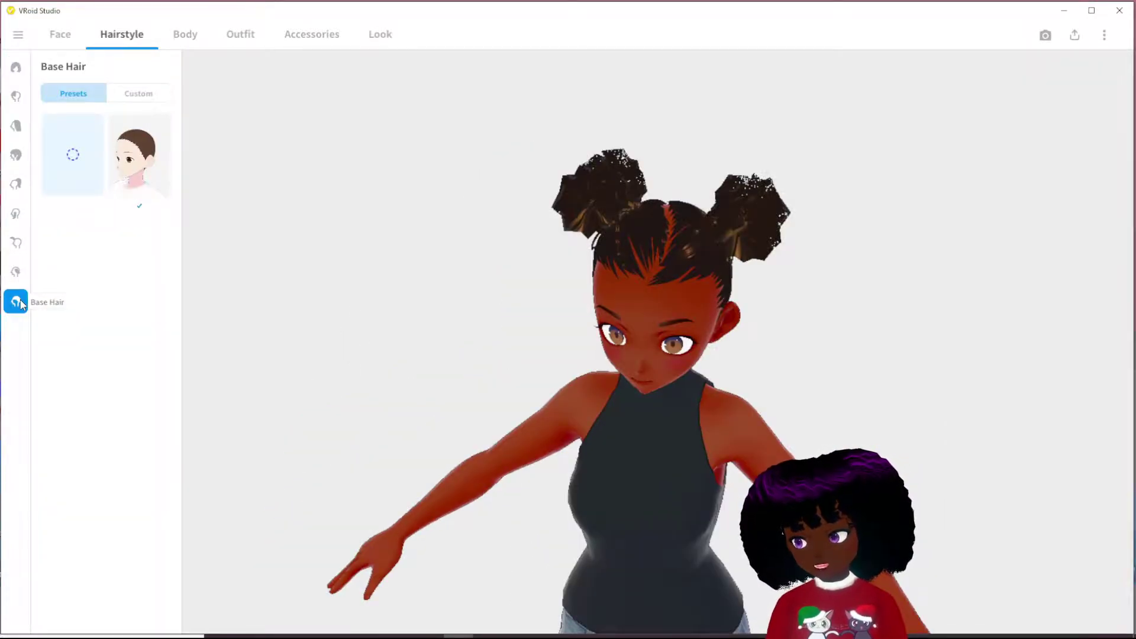
pyautogui.click(16, 271)
pyautogui.click(15, 68)
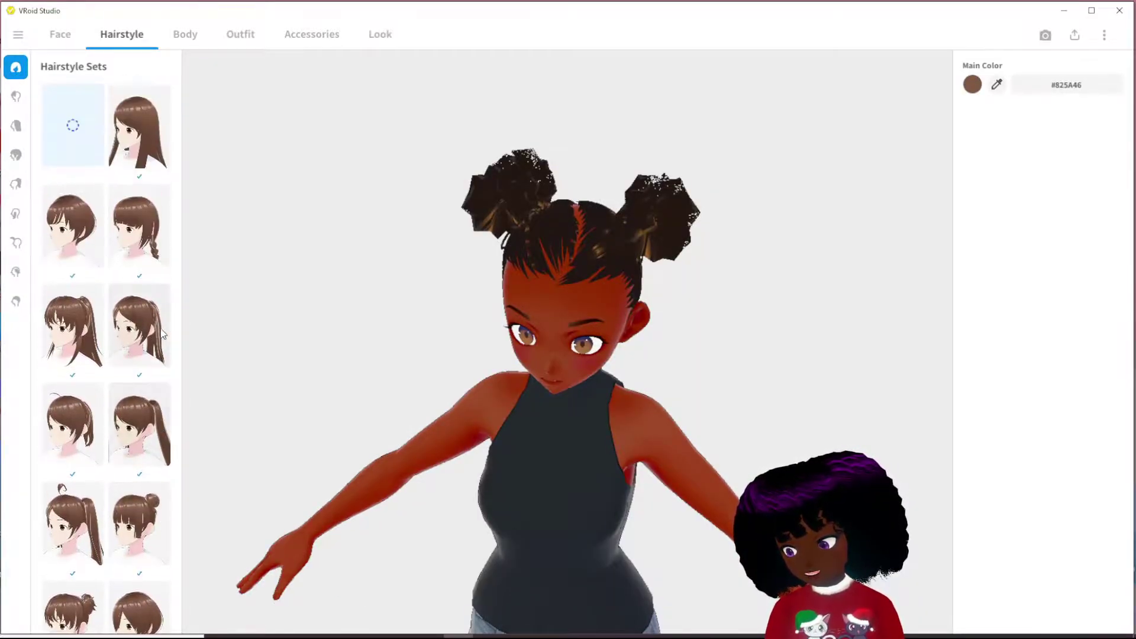
pyautogui.scroll(-3, 89, 379)
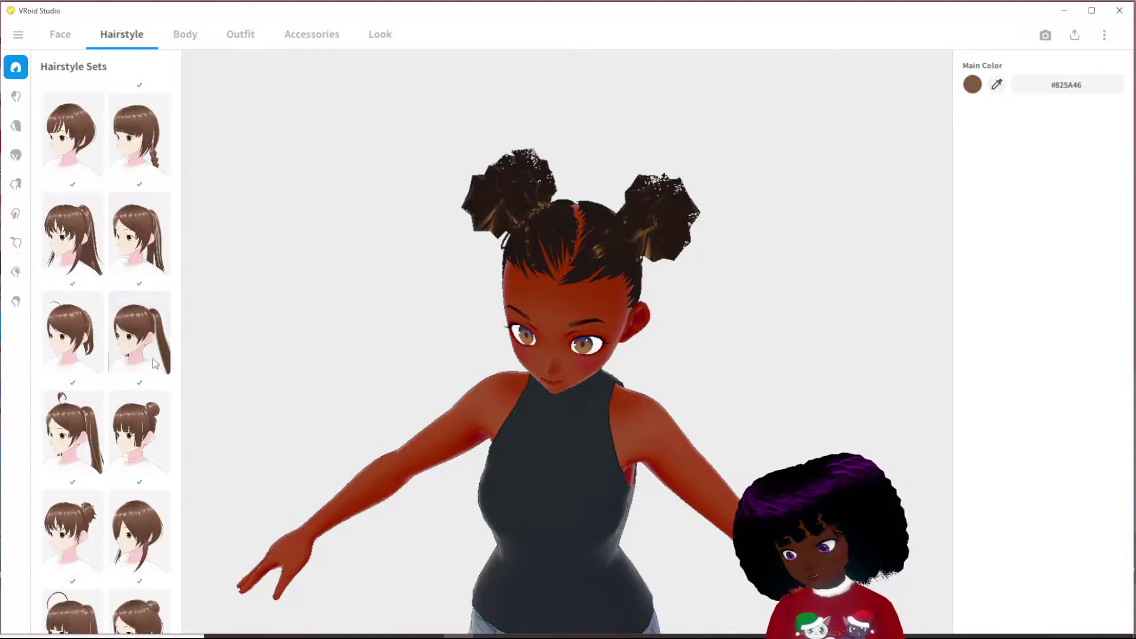
pyautogui.click(149, 339)
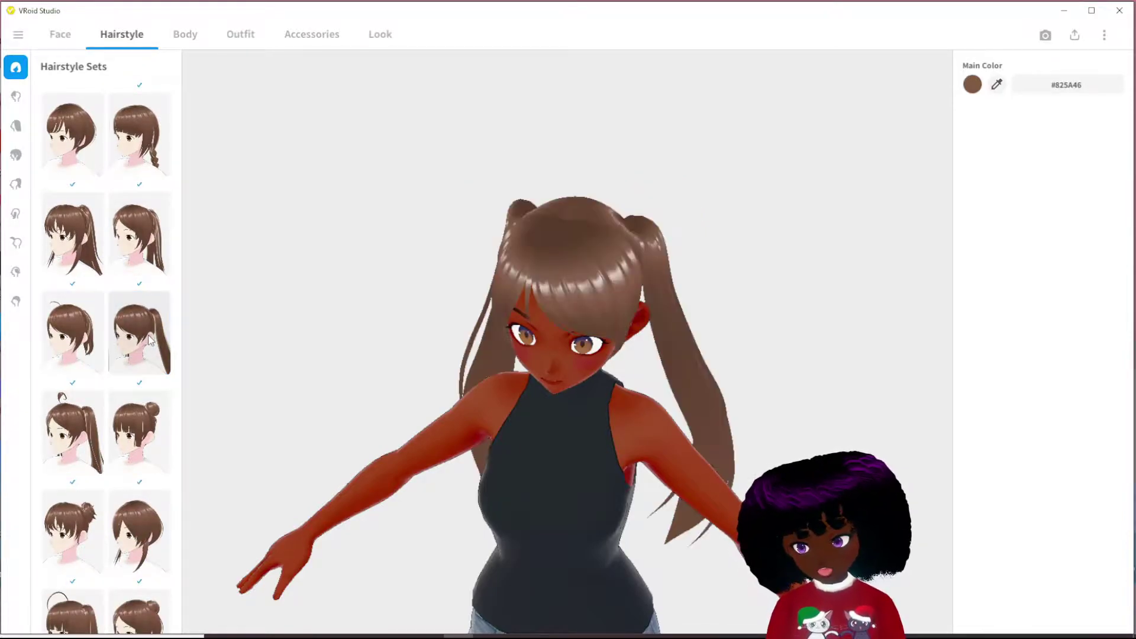
pyautogui.moveTo(692, 341); pyautogui.dragTo(571, 267, button='right')
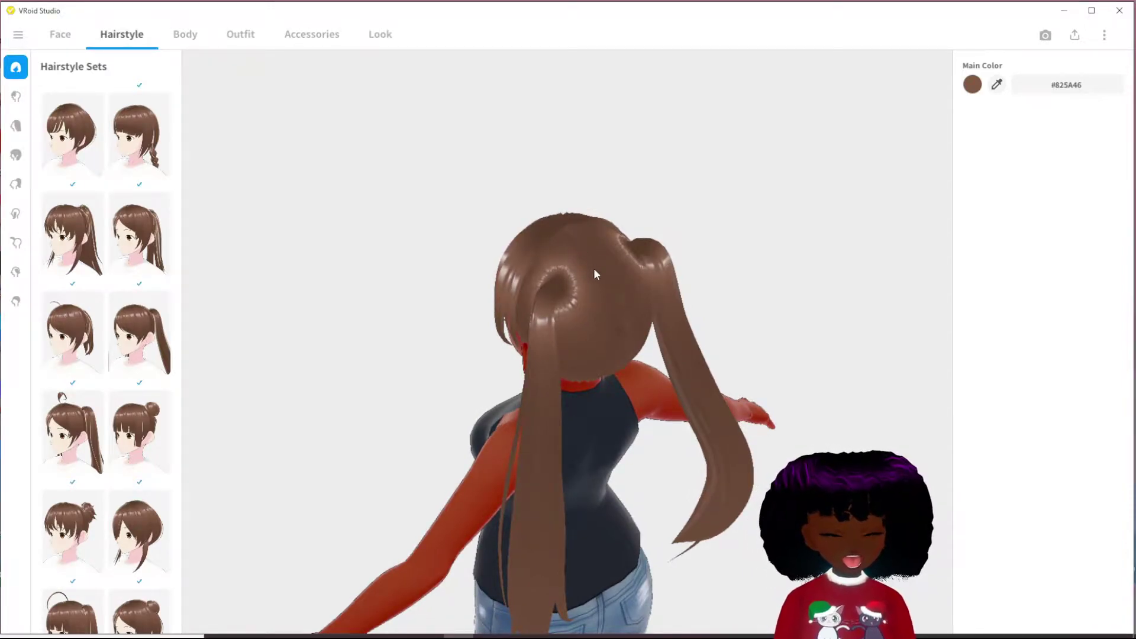
pyautogui.moveTo(569, 296)
pyautogui.mouseDown(button='right')
pyautogui.moveTo(588, 286)
pyautogui.moveTo(556, 293)
pyautogui.moveTo(541, 319)
pyautogui.moveTo(504, 328)
pyautogui.moveTo(488, 317)
pyautogui.moveTo(561, 314)
pyautogui.mouseUp(button='right')
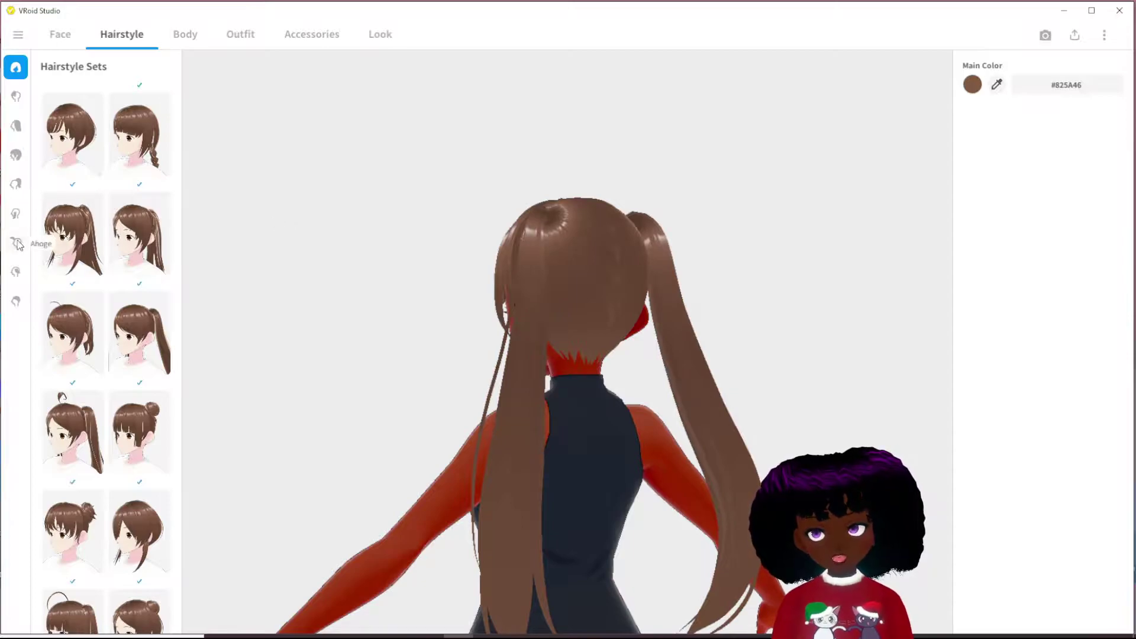
pyautogui.moveTo(403, 213); pyautogui.dragTo(524, 247, button='right')
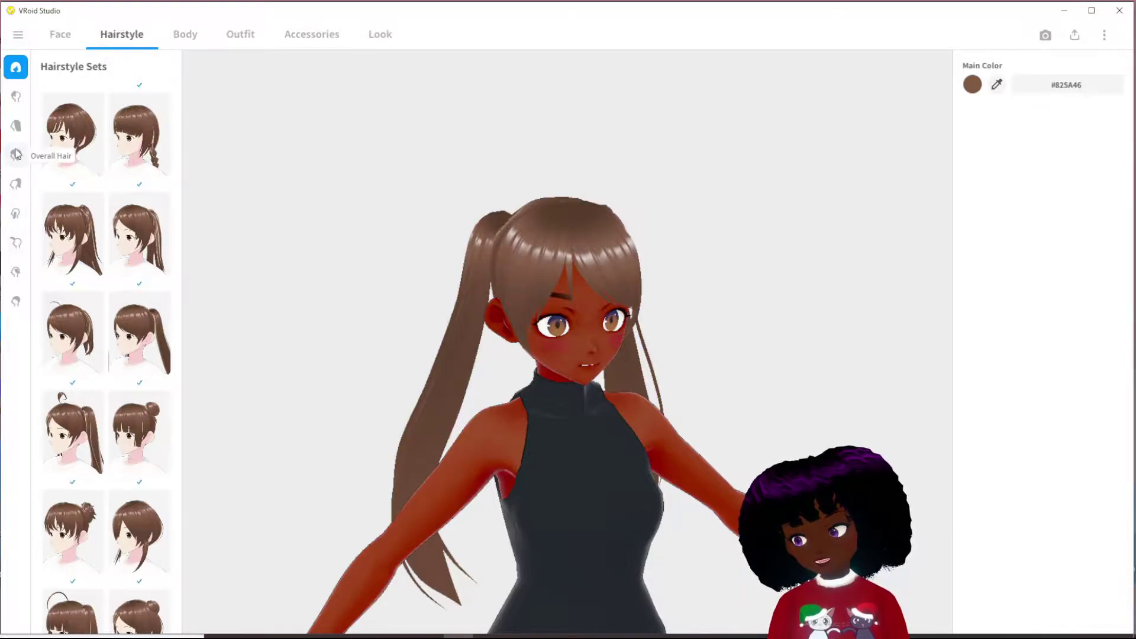
# - Apply the custom back hair whose thumbnail shows the dark double buns
pyautogui.click(16, 128)
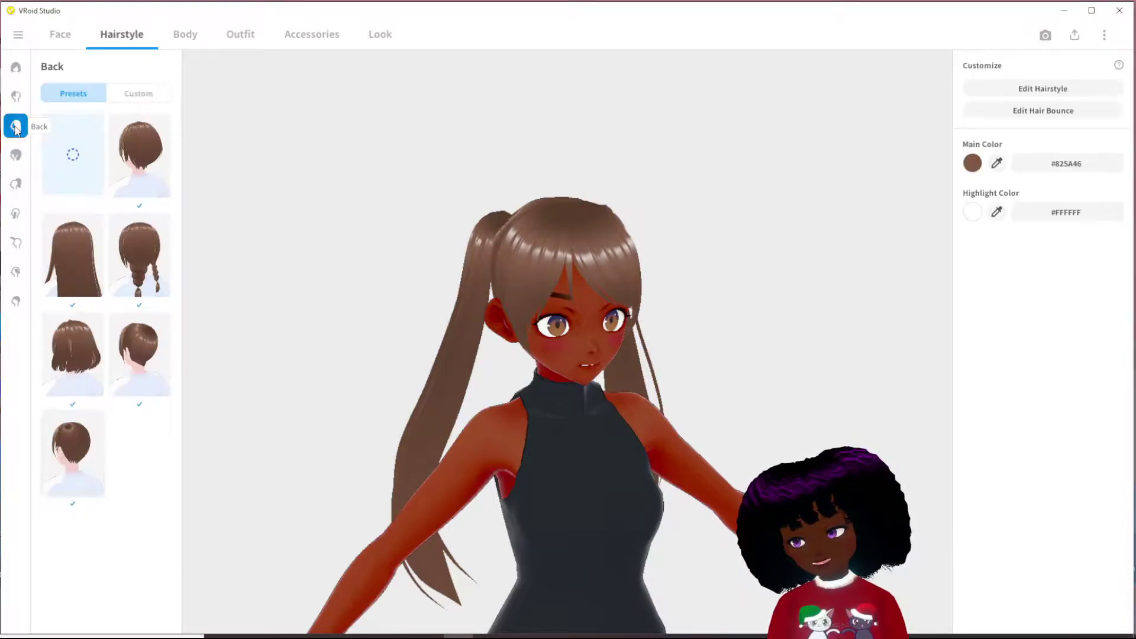
pyautogui.click(139, 94)
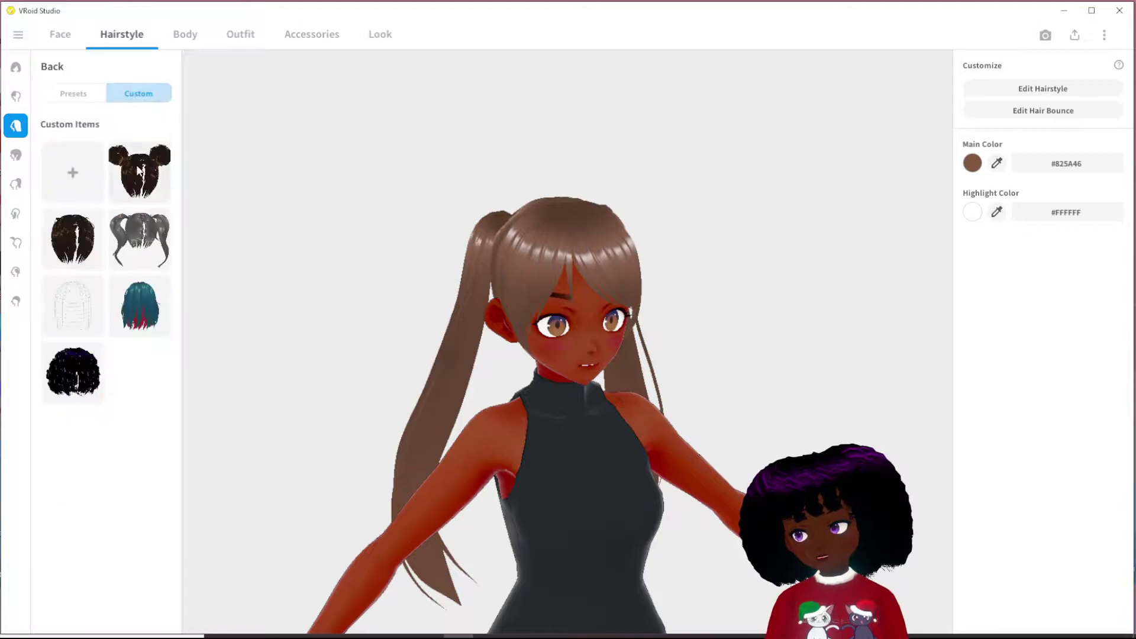
pyautogui.click(135, 183)
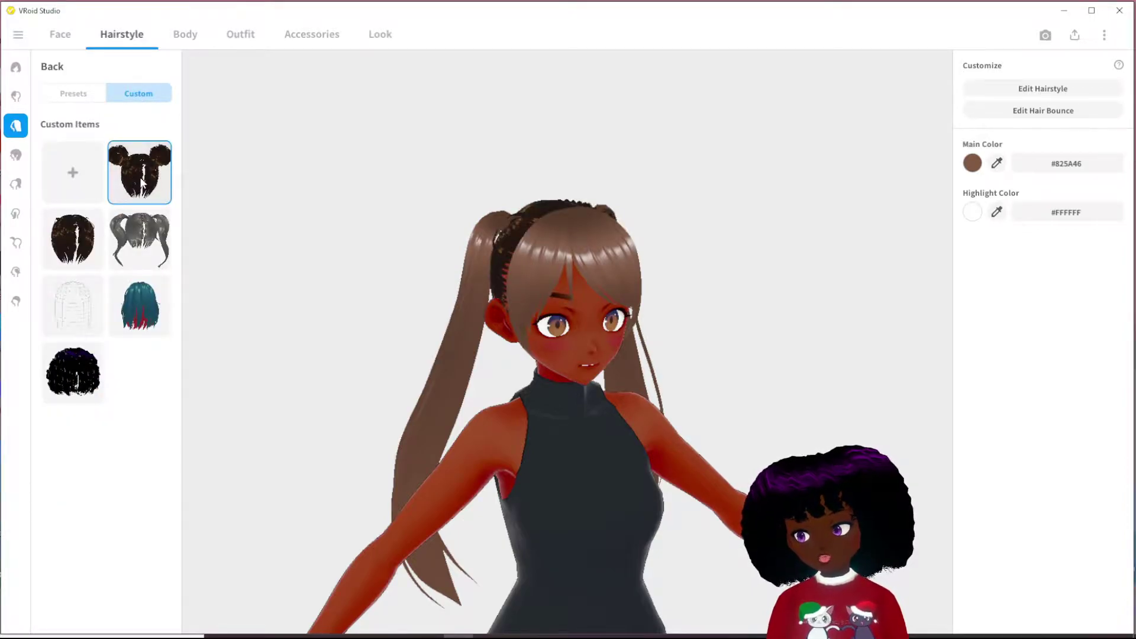
# - Remove the preset extensions and the front bangs, leaving only the custom back hair on the head
pyautogui.click(18, 184)
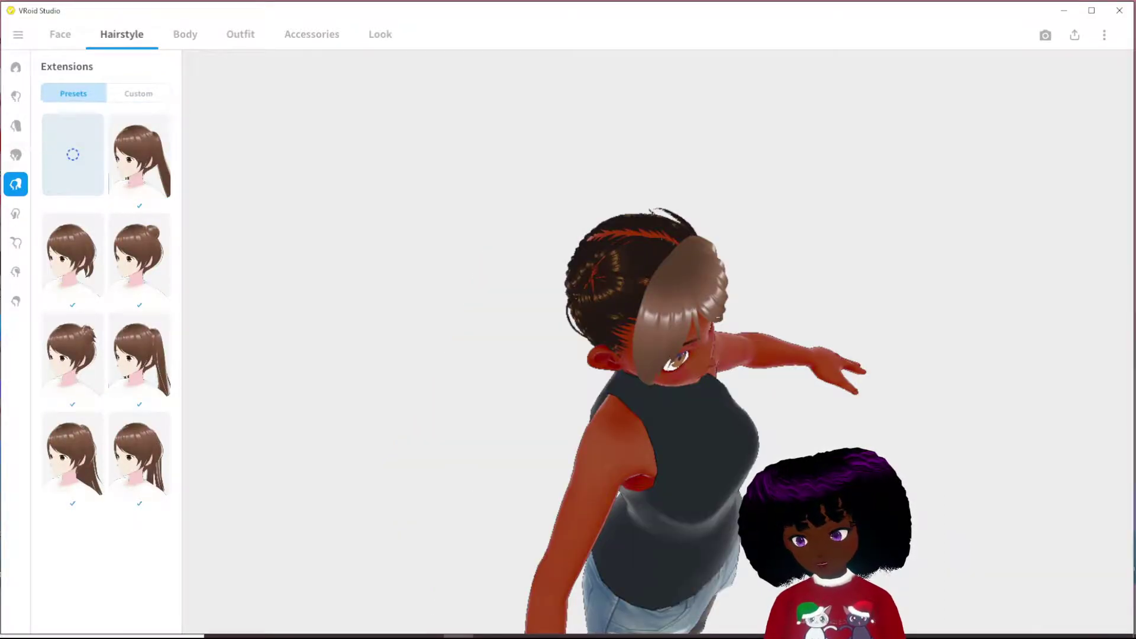
pyautogui.click(16, 97)
pyautogui.click(93, 180)
pyautogui.moveTo(513, 253); pyautogui.dragTo(482, 231, button='right')
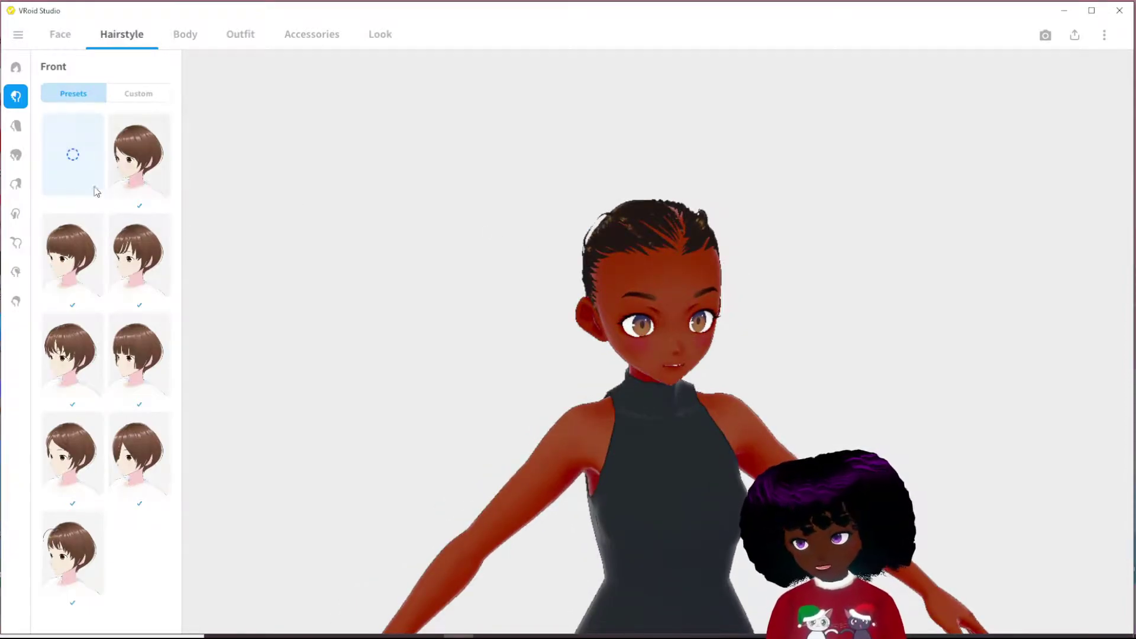
# - Apply the custom extensions item with the faint white outline thumbnail and open it for hairstyle editing
pyautogui.click(18, 193)
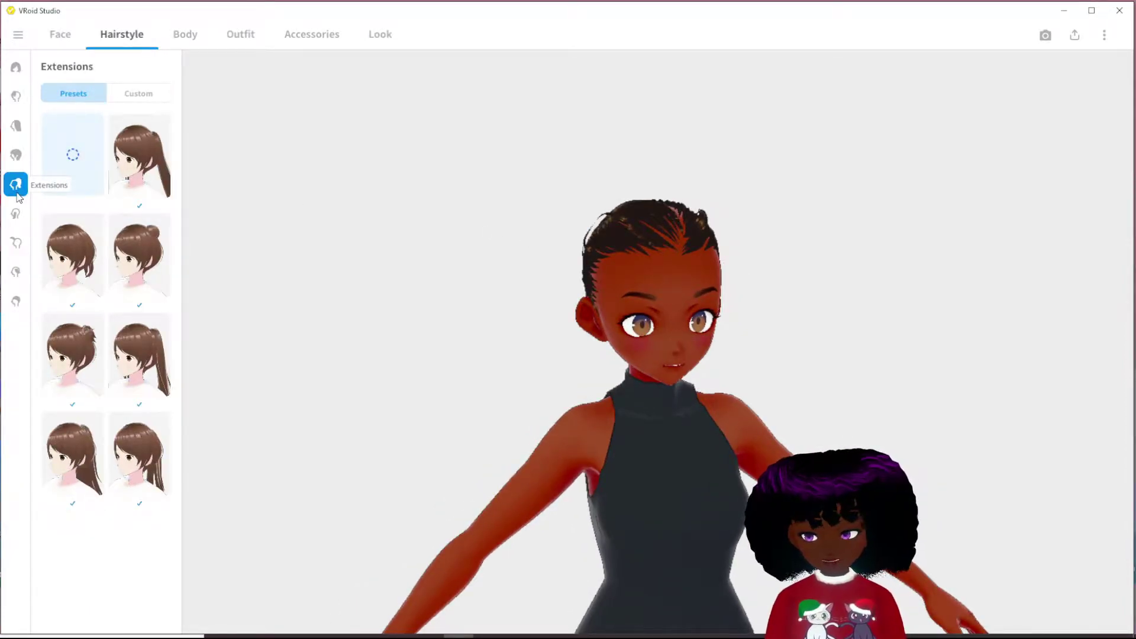
pyautogui.click(123, 98)
pyautogui.click(88, 99)
pyautogui.click(128, 100)
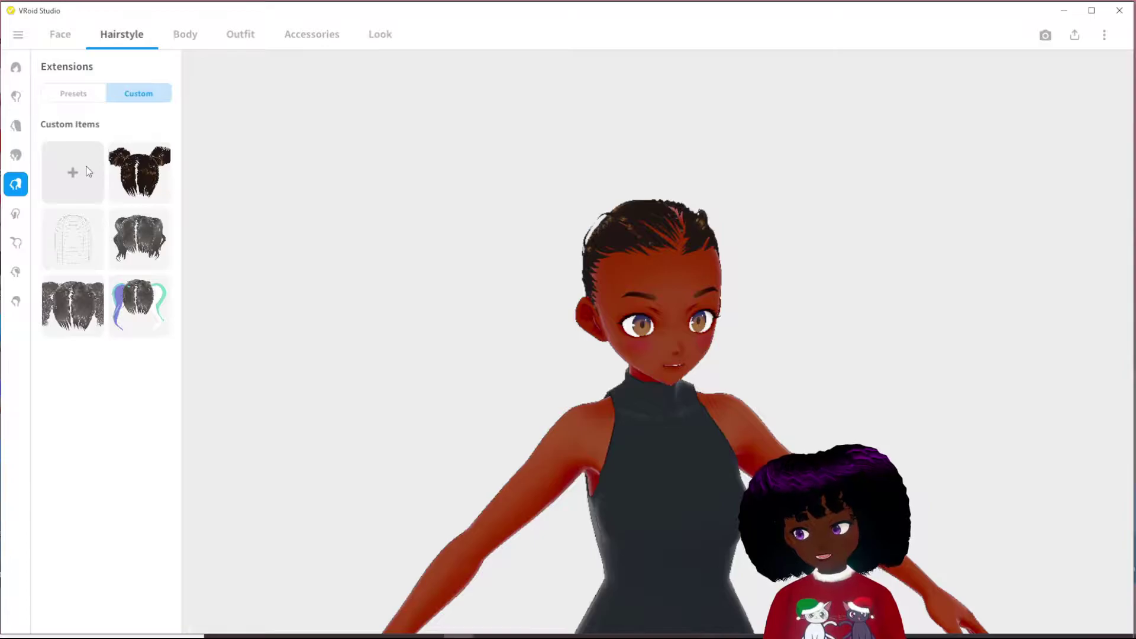
pyautogui.click(74, 251)
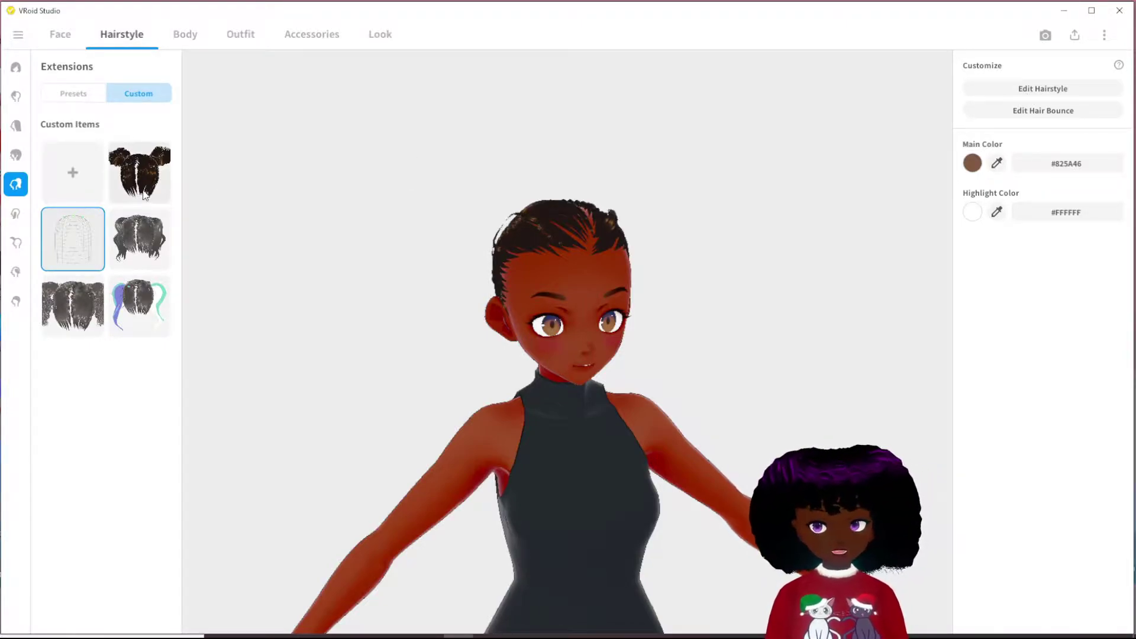
pyautogui.click(1021, 90)
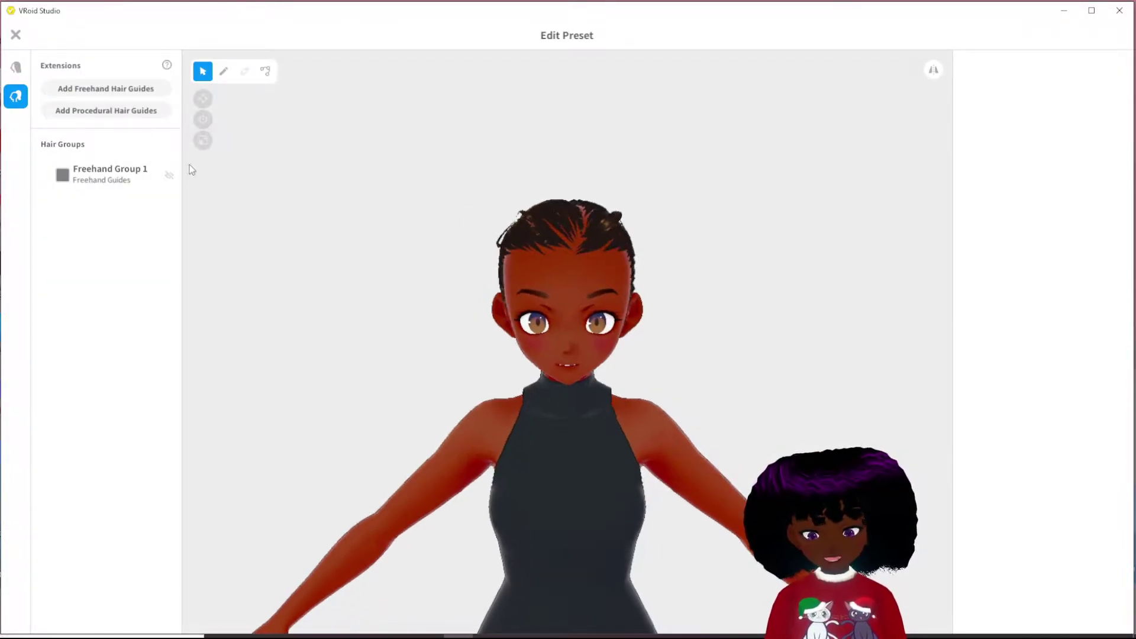
# - Select the Freehand Group 1 hair guide and set its guide height to 0.10
pyautogui.click(635, 241)
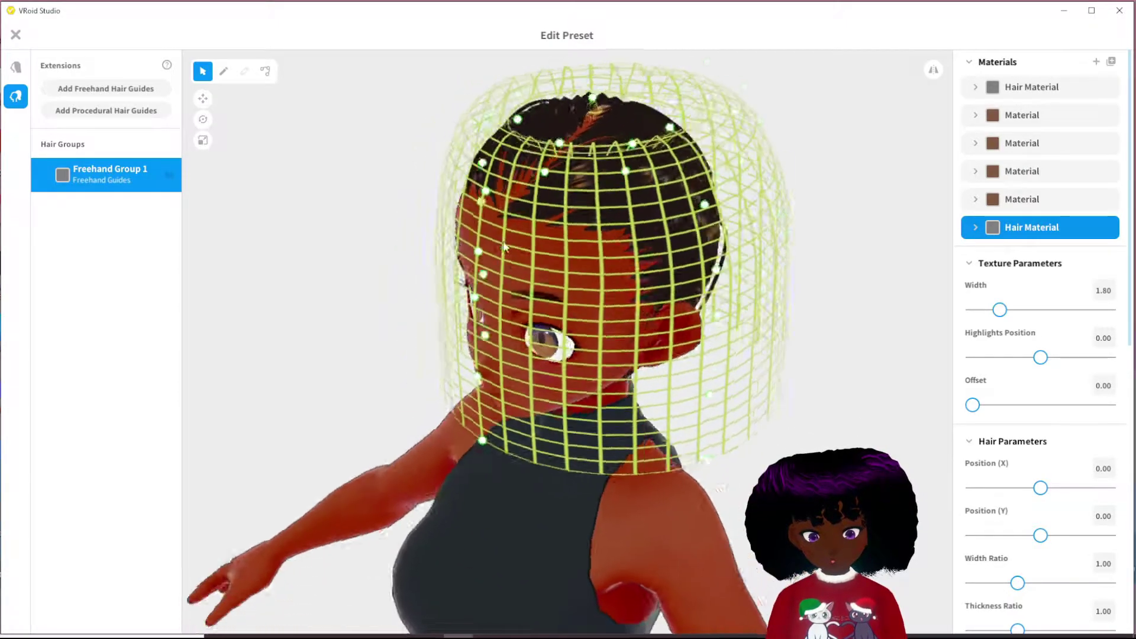
pyautogui.moveTo(504, 247); pyautogui.dragTo(532, 232, button='right')
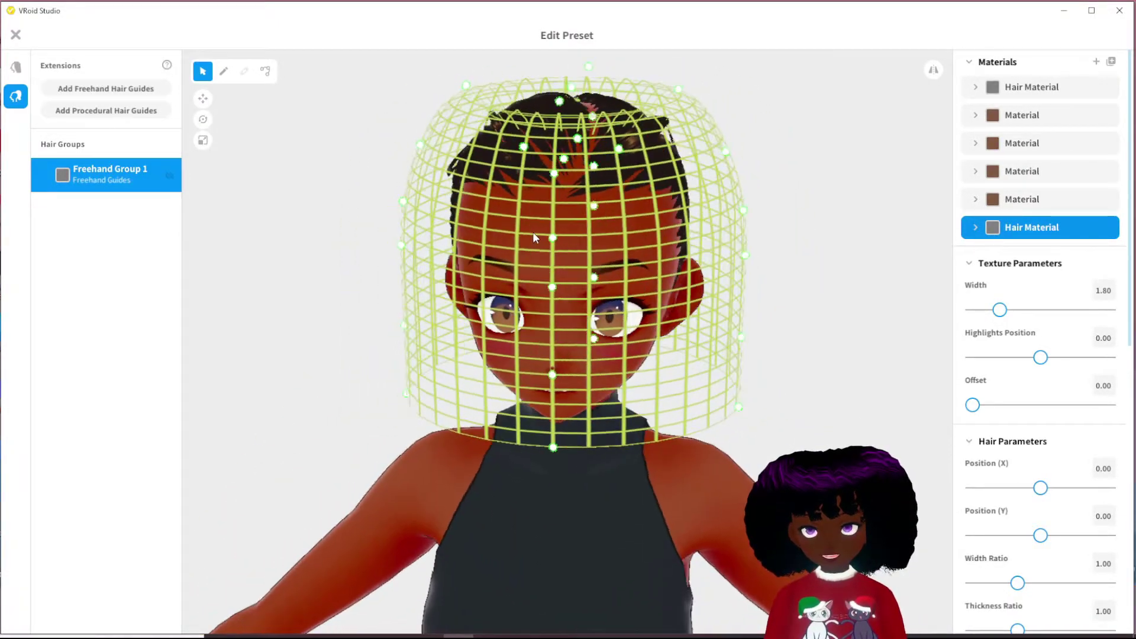
pyautogui.moveTo(579, 179); pyautogui.dragTo(501, 135, button='right')
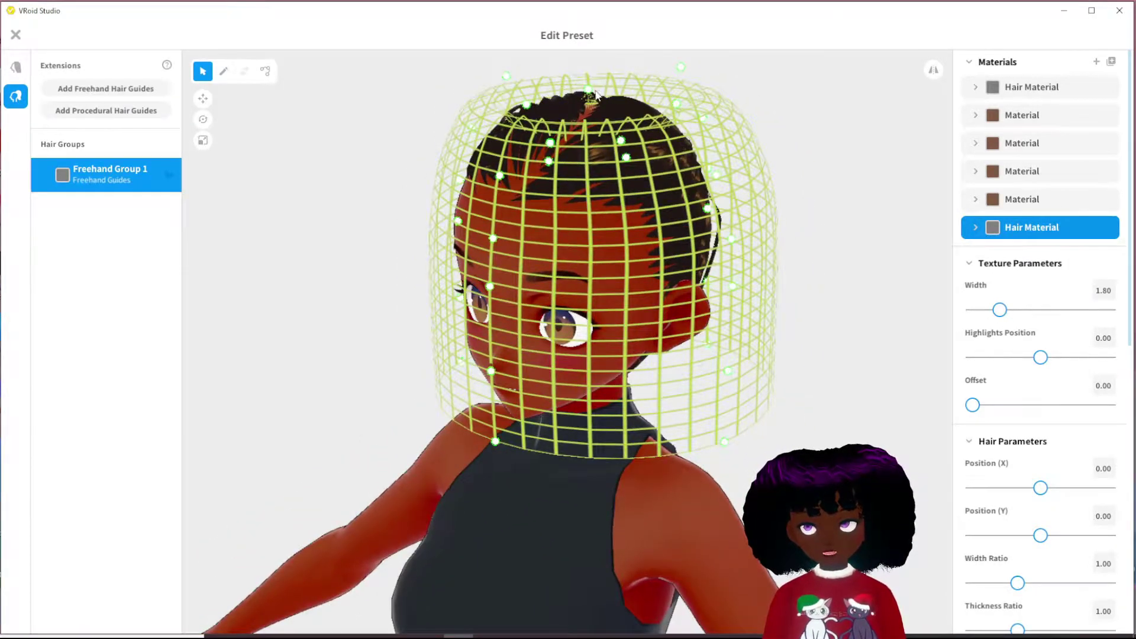
pyautogui.moveTo(588, 92); pyautogui.dragTo(594, 112)
pyautogui.moveTo(593, 112); pyautogui.dragTo(554, 141, button='right')
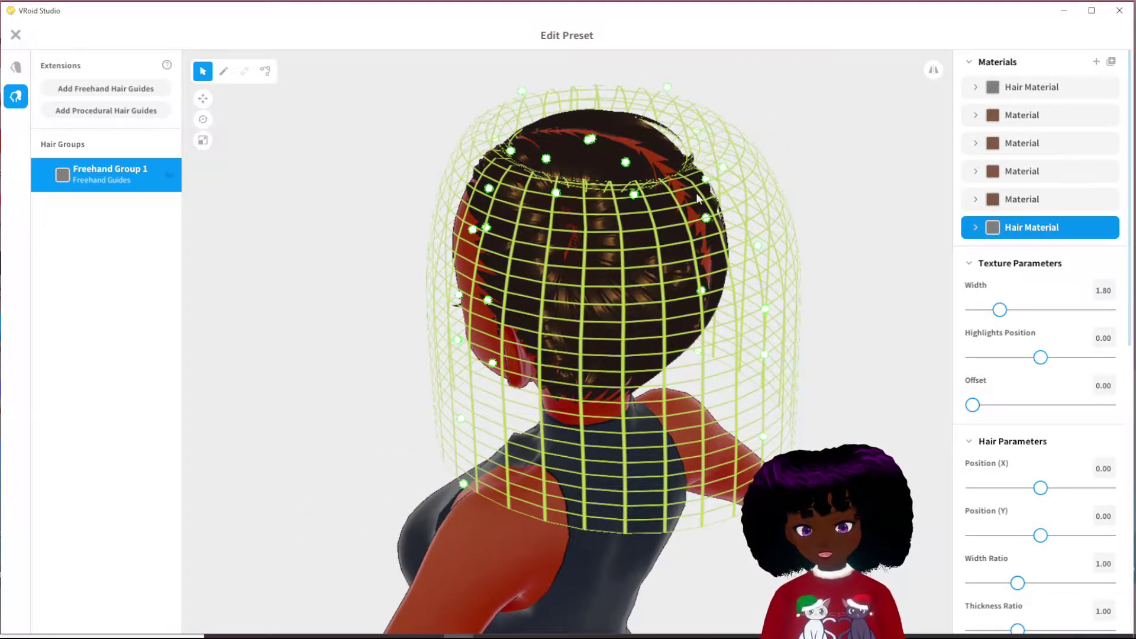
pyautogui.moveTo(626, 193); pyautogui.dragTo(832, 203, button='right')
pyautogui.scroll(-5, 1015, 350)
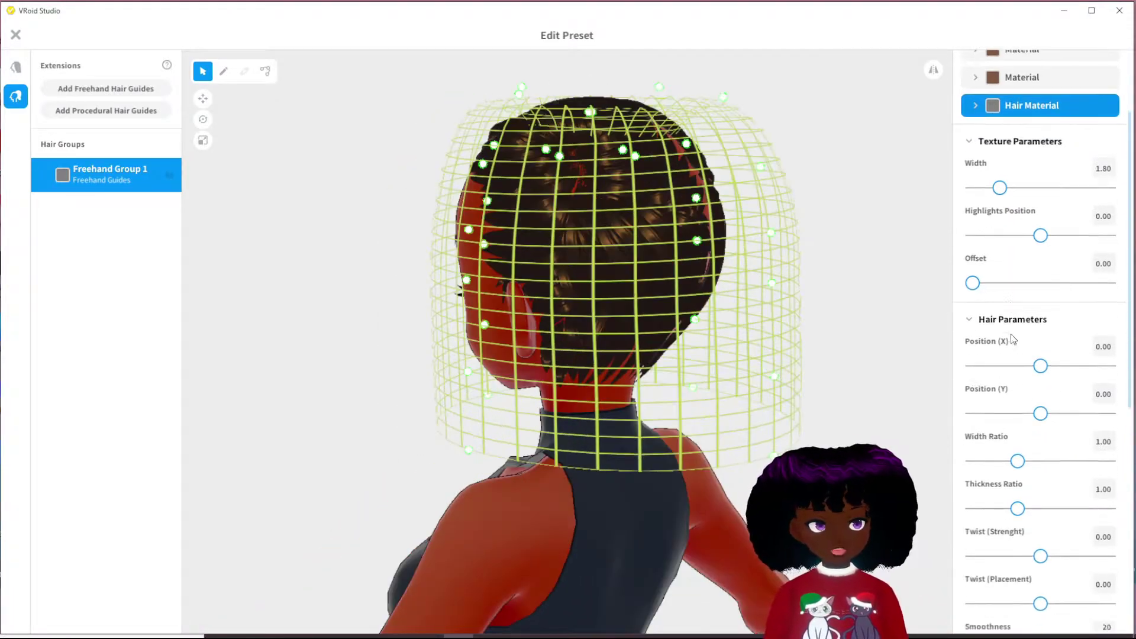
pyautogui.scroll(-5, 1006, 361)
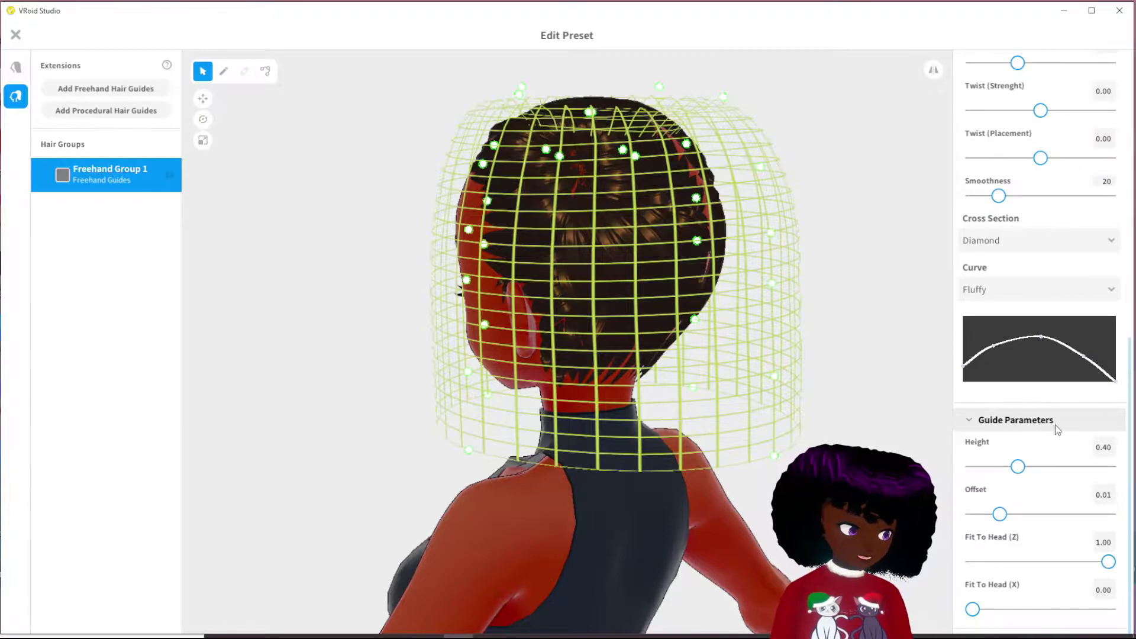
pyautogui.moveTo(1017, 469); pyautogui.dragTo(960, 470)
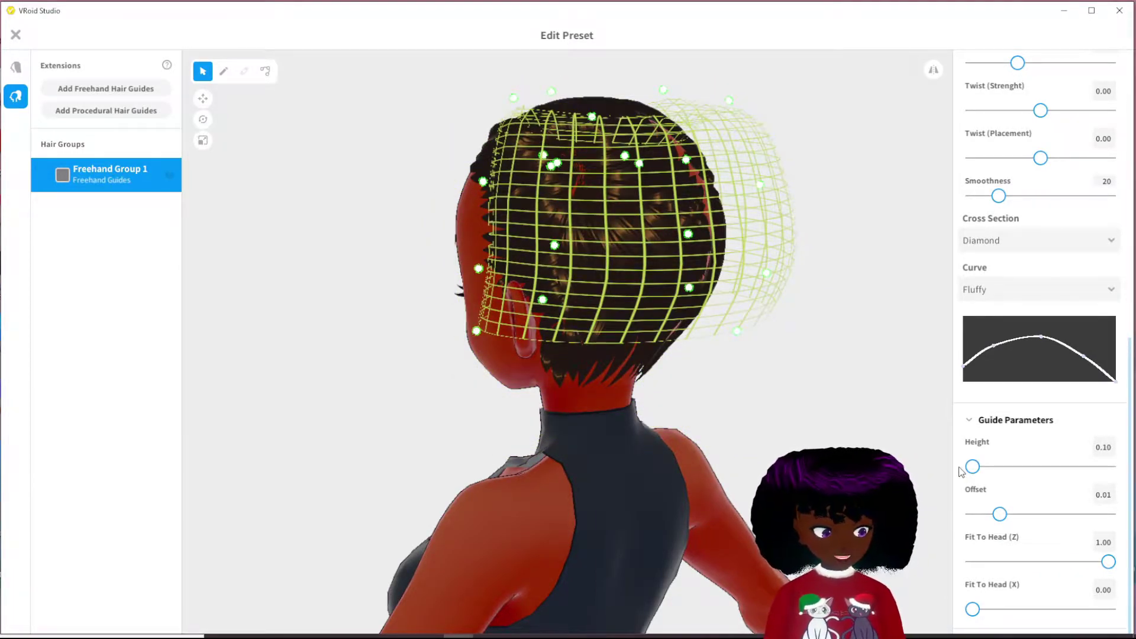
# - Try to pull the guide mesh's lower side control point up above the head without symmetry, and undo it
pyautogui.moveTo(850, 441); pyautogui.dragTo(566, 244, button='right')
pyautogui.moveTo(605, 331); pyautogui.dragTo(632, 317, button='right')
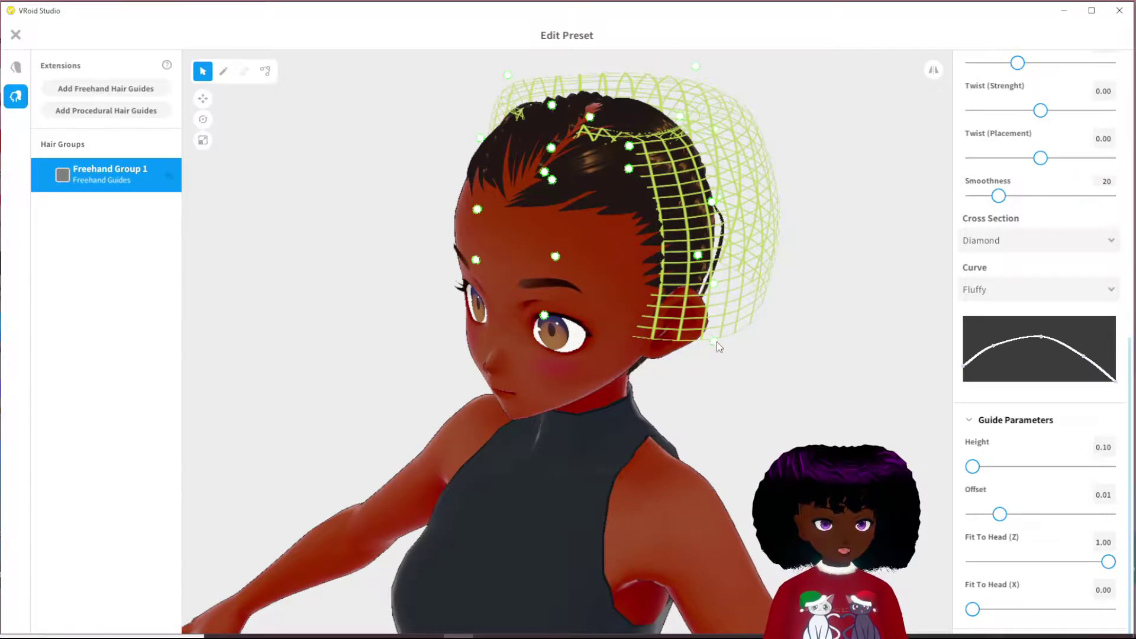
pyautogui.moveTo(715, 343); pyautogui.dragTo(830, 95)
pyautogui.moveTo(831, 95); pyautogui.dragTo(801, 243, button='right')
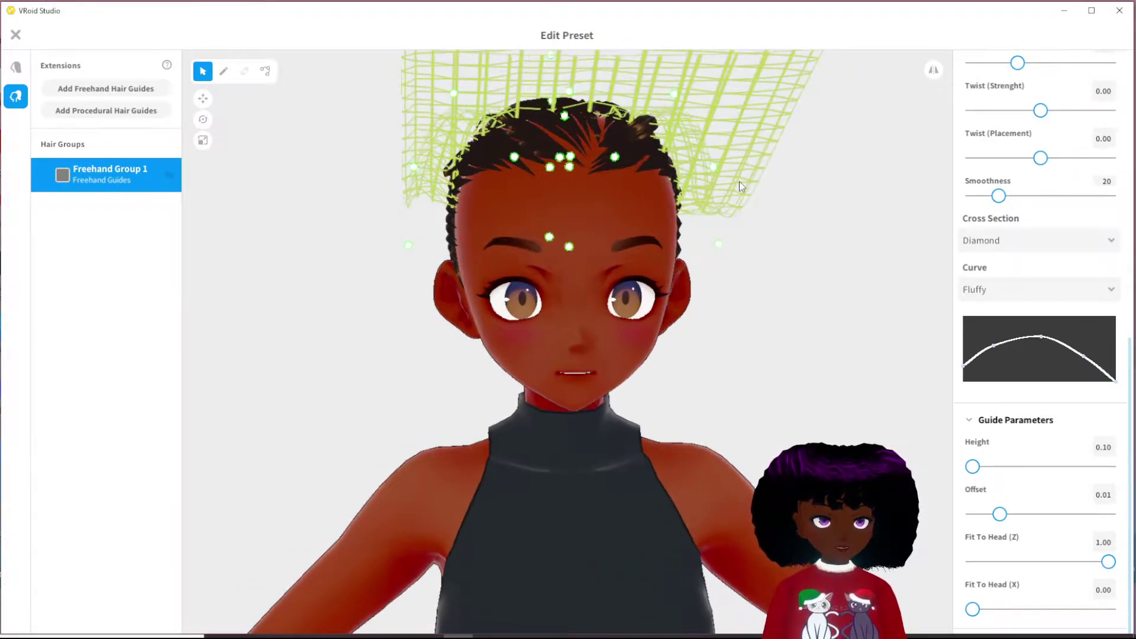
pyautogui.moveTo(816, 172); pyautogui.dragTo(824, 223, button='right')
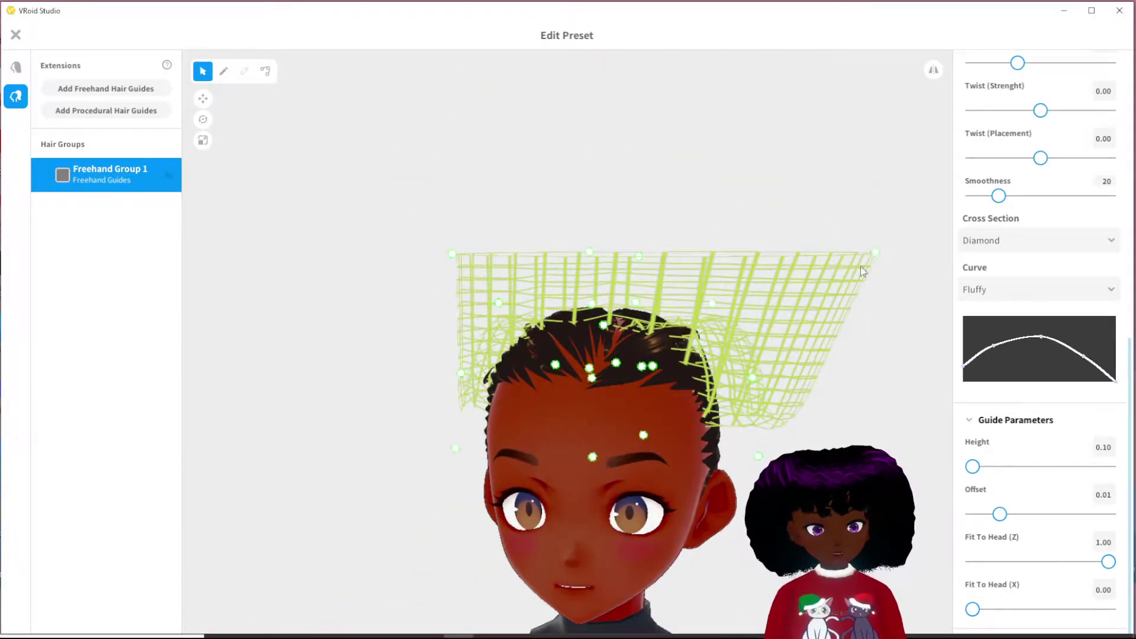
pyautogui.moveTo(892, 258); pyautogui.dragTo(885, 271, button='right')
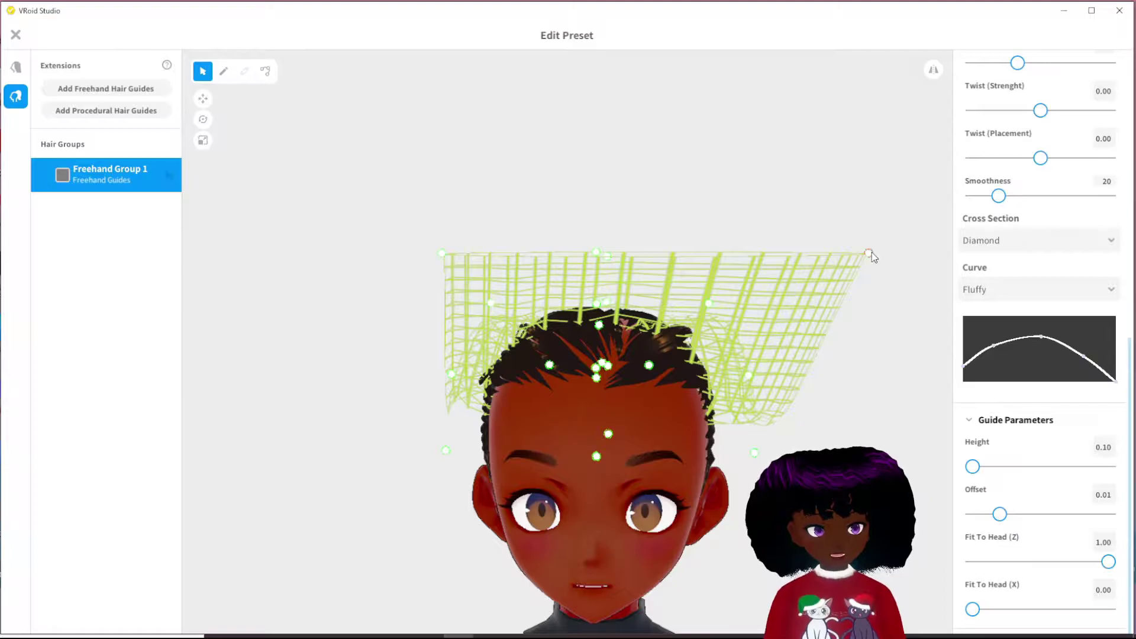
pyautogui.hotkey('ctrl', 'z')
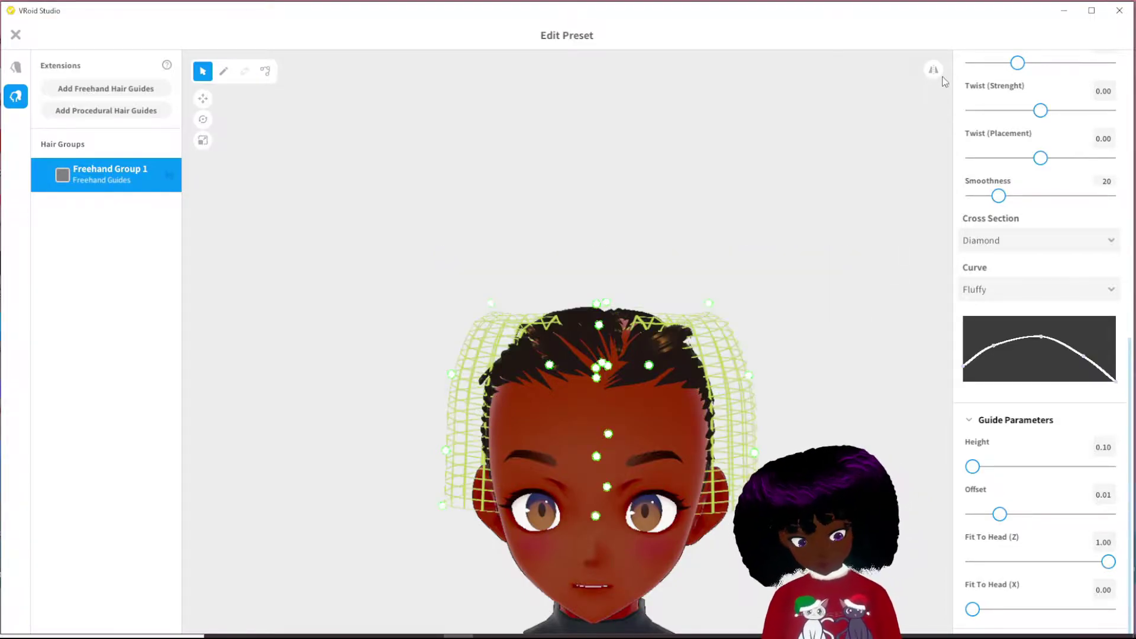
# - Turn on symmetric editing and pull the guide mesh's side and lower control points up above the head into a wide rounded ring
pyautogui.click(932, 70)
pyautogui.moveTo(709, 303); pyautogui.dragTo(774, 234)
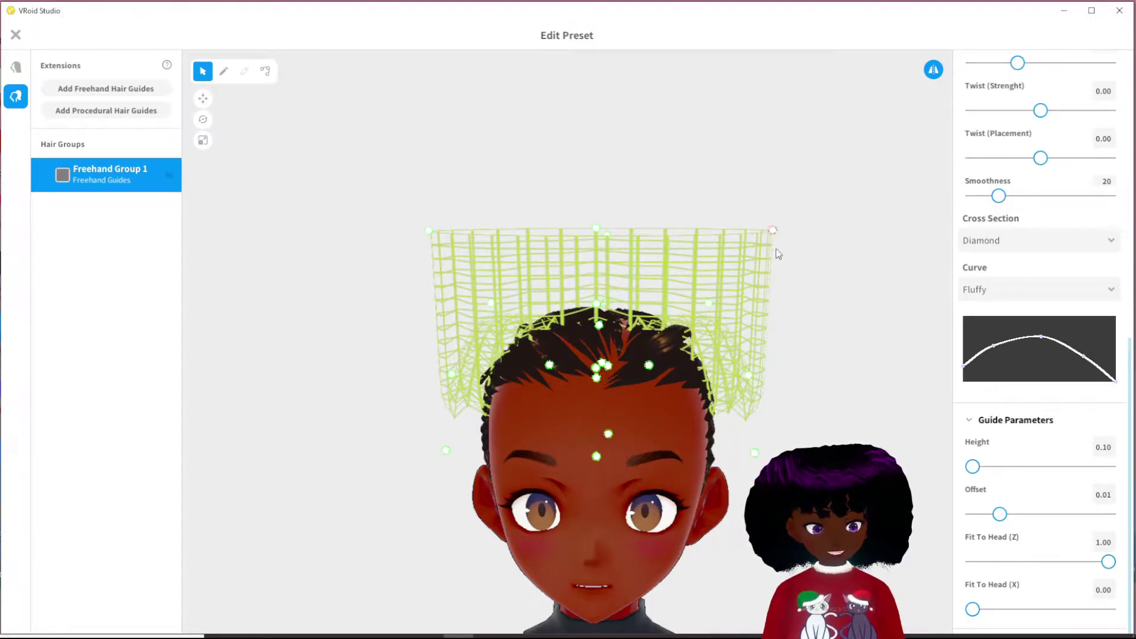
pyautogui.moveTo(753, 454); pyautogui.dragTo(792, 299)
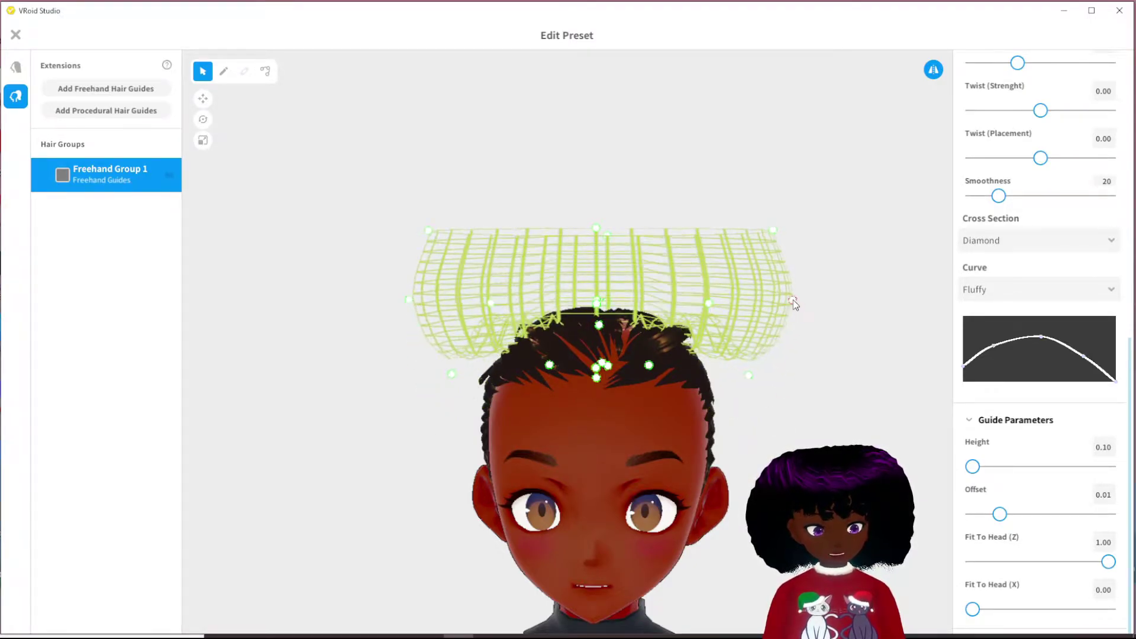
pyautogui.moveTo(772, 229); pyautogui.dragTo(712, 248)
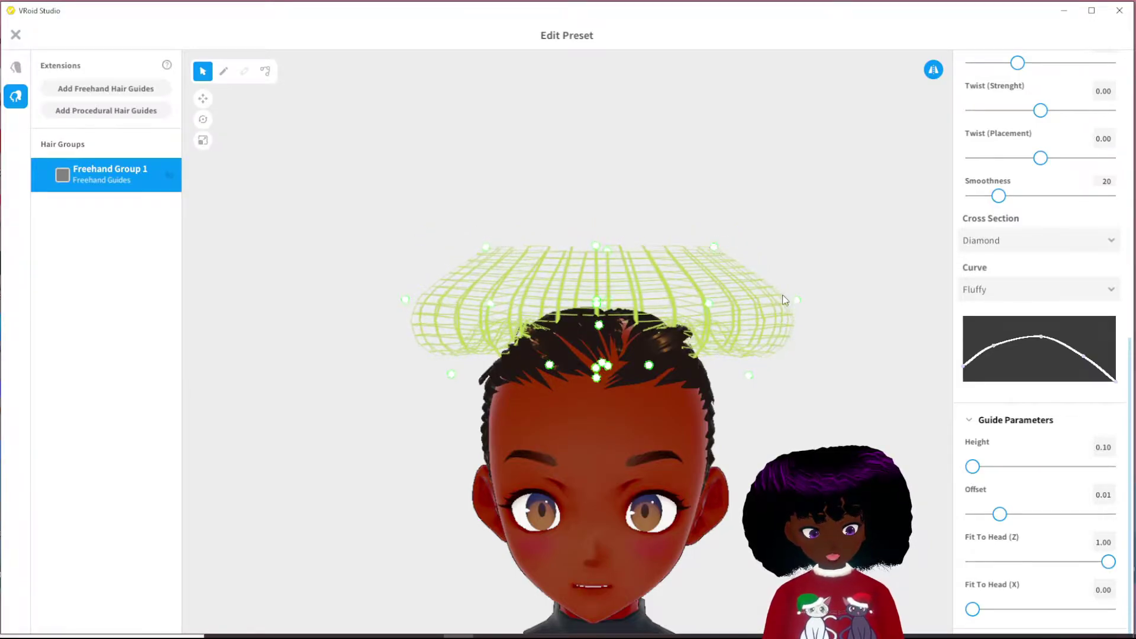
pyautogui.moveTo(793, 300); pyautogui.dragTo(789, 354)
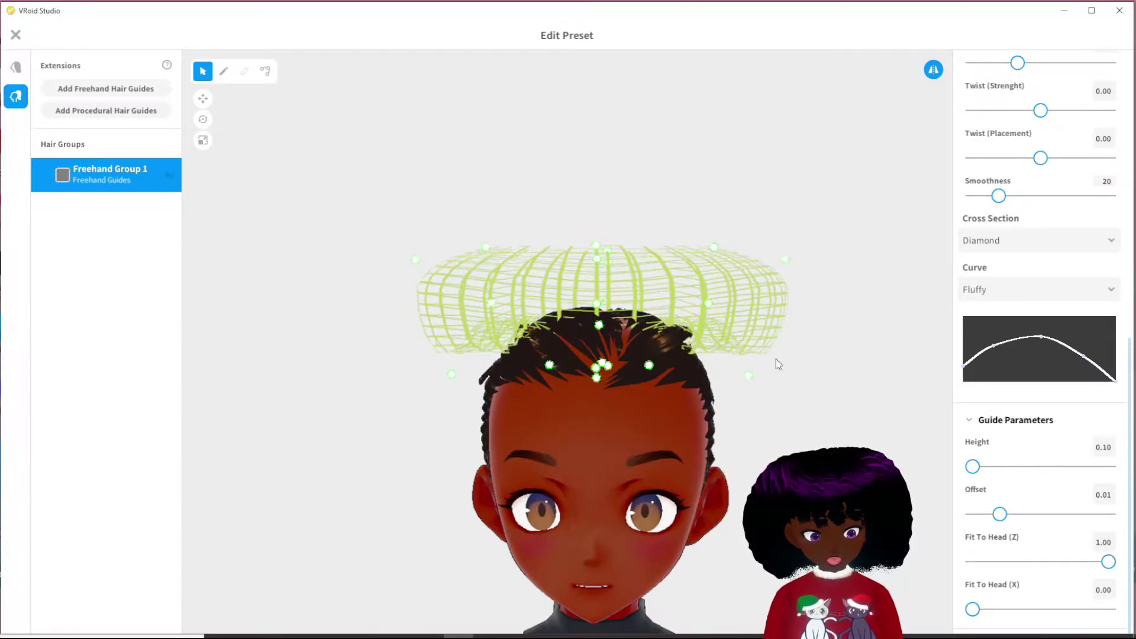
pyautogui.moveTo(708, 303); pyautogui.dragTo(714, 351)
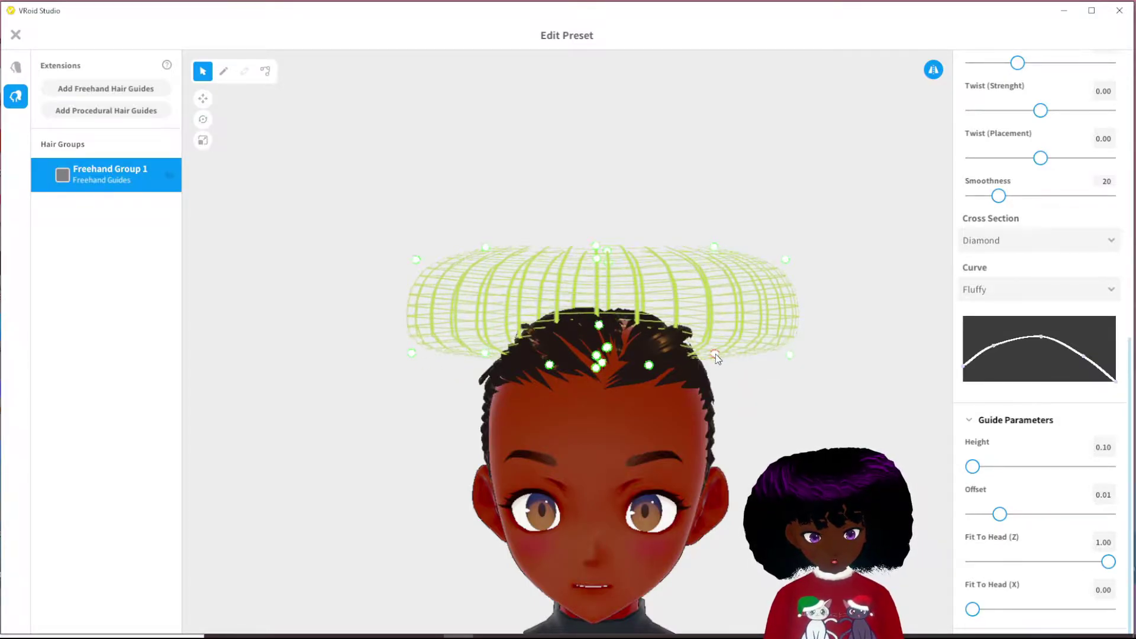
# - Turn symmetric editing off and raise the guide ring's lower front control points in side view
pyautogui.moveTo(715, 356); pyautogui.dragTo(615, 390, button='right')
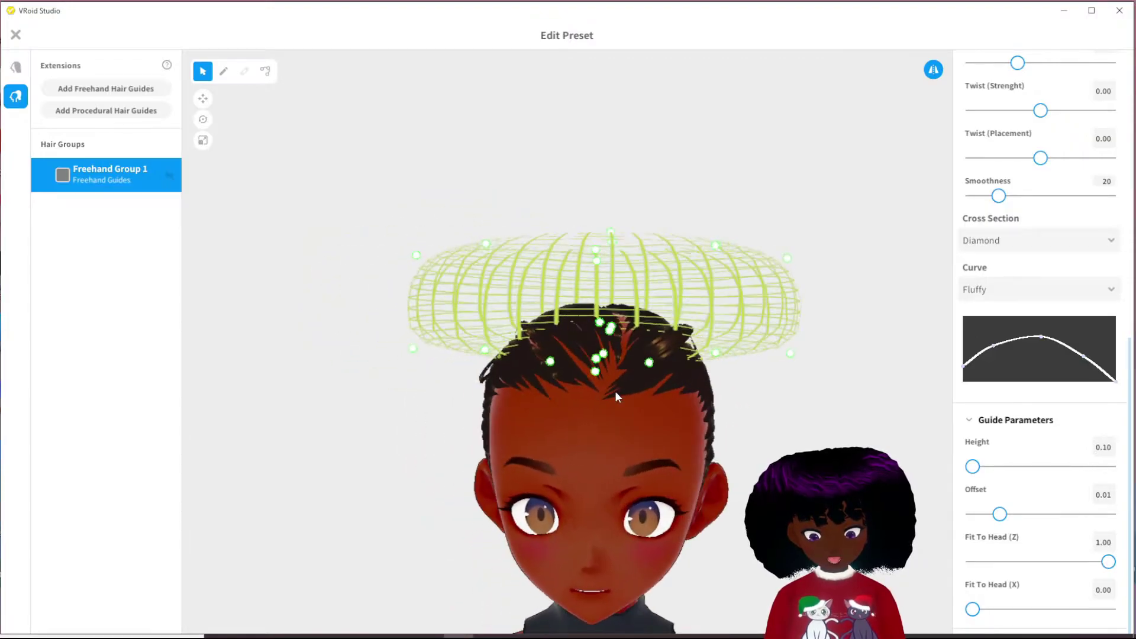
pyautogui.moveTo(590, 280)
pyautogui.mouseDown(button='right')
pyautogui.moveTo(580, 282)
pyautogui.moveTo(592, 294)
pyautogui.mouseUp(button='right')
pyautogui.moveTo(699, 314); pyautogui.dragTo(662, 312, button='right')
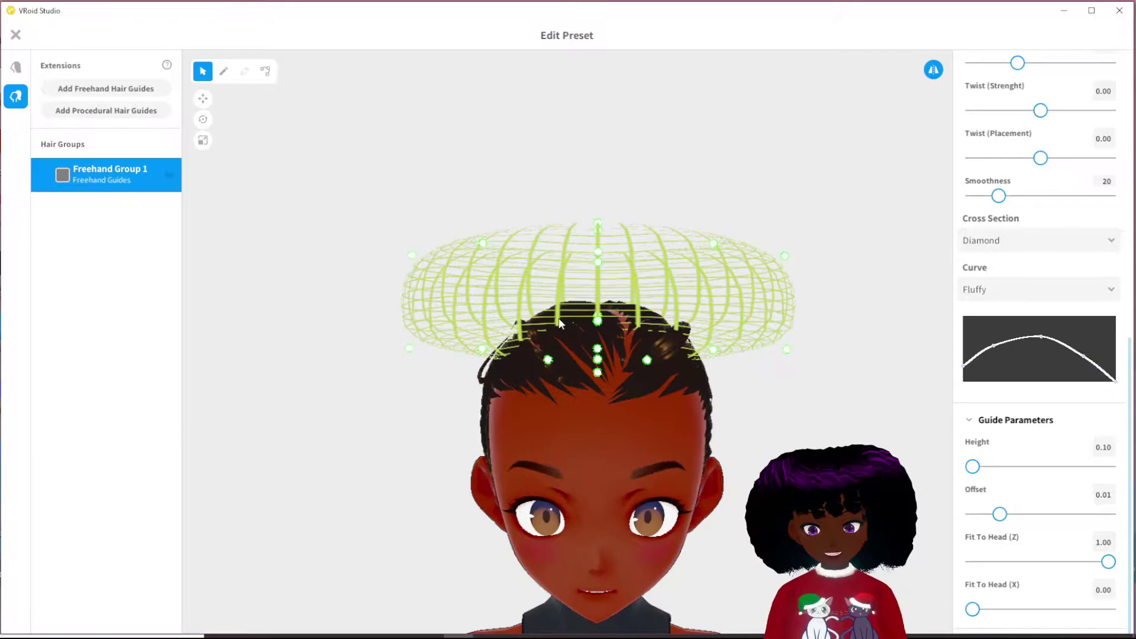
pyautogui.moveTo(418, 344); pyautogui.dragTo(467, 305, button='right')
pyautogui.moveTo(598, 346); pyautogui.dragTo(579, 255, button='right')
pyautogui.moveTo(577, 333)
pyautogui.mouseDown(button='right')
pyautogui.moveTo(565, 322)
pyautogui.moveTo(594, 339)
pyautogui.mouseUp(button='right')
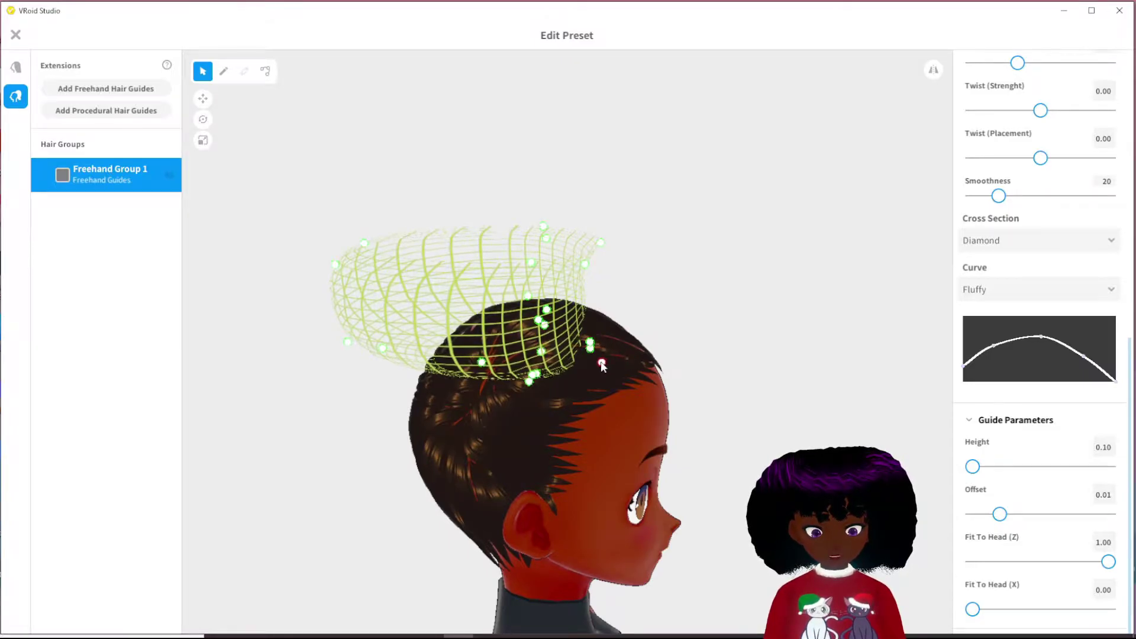
pyautogui.moveTo(594, 347); pyautogui.dragTo(608, 327)
pyautogui.moveTo(625, 342); pyautogui.dragTo(629, 285)
# - Move the guide ring's side control points inward so that its outline curves smoothly around the head
pyautogui.moveTo(646, 327); pyautogui.dragTo(592, 319, button='right')
pyautogui.moveTo(481, 352); pyautogui.dragTo(470, 348)
pyautogui.moveTo(470, 348); pyautogui.dragTo(416, 300, button='right')
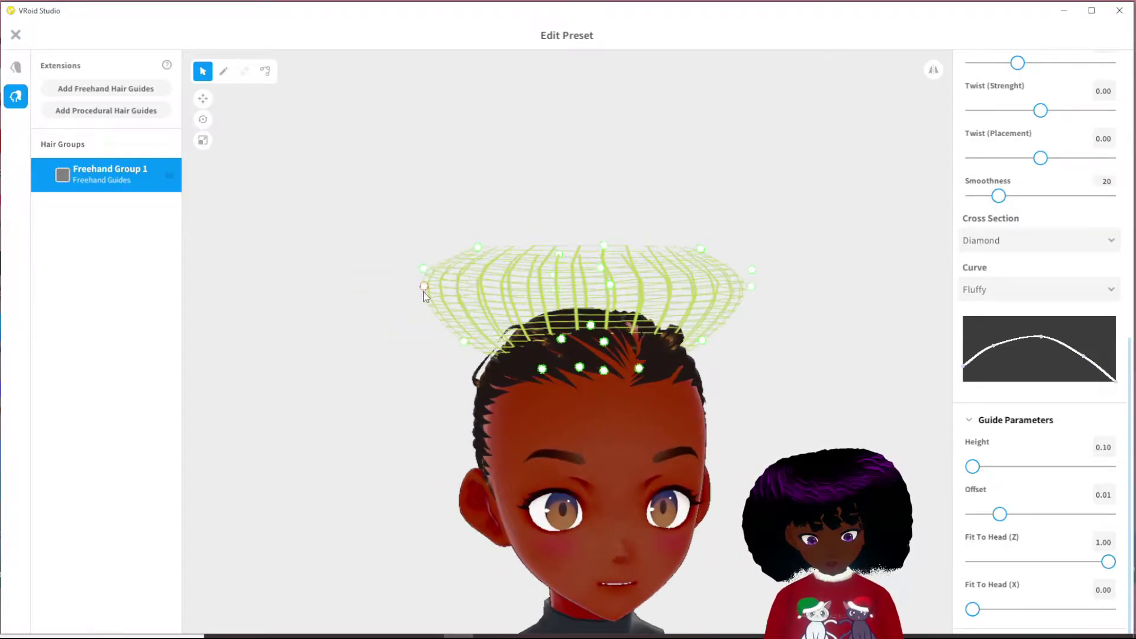
pyautogui.moveTo(423, 290); pyautogui.dragTo(497, 255)
pyautogui.moveTo(428, 320); pyautogui.dragTo(472, 339)
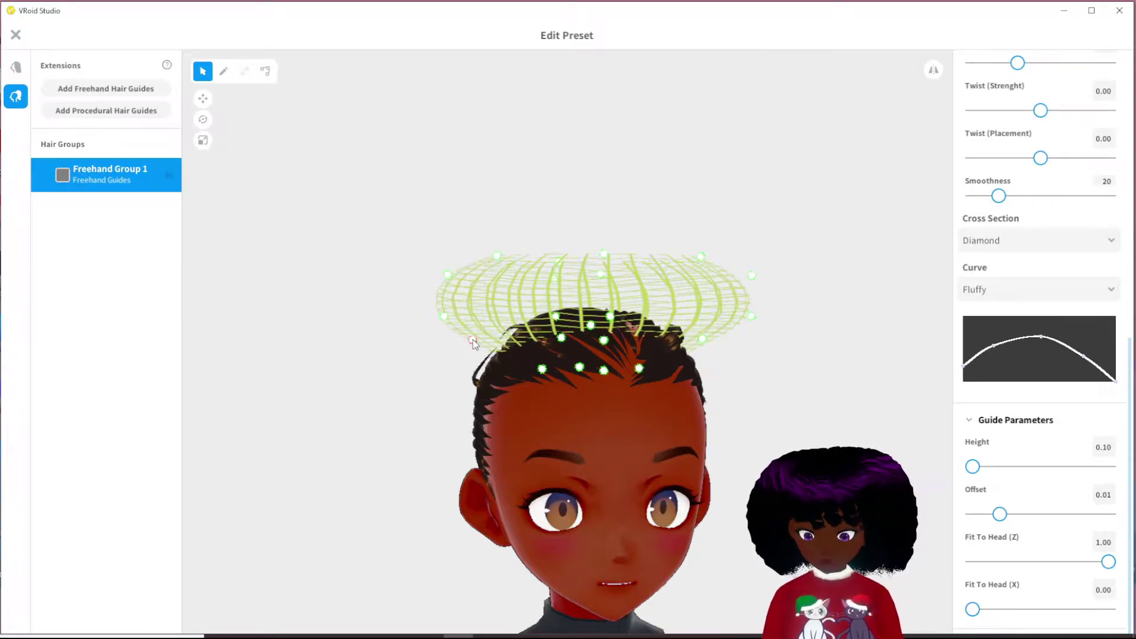
# - Examine the reshaped guide mesh from the front, side and back of the head
pyautogui.moveTo(474, 343); pyautogui.dragTo(597, 353, button='right')
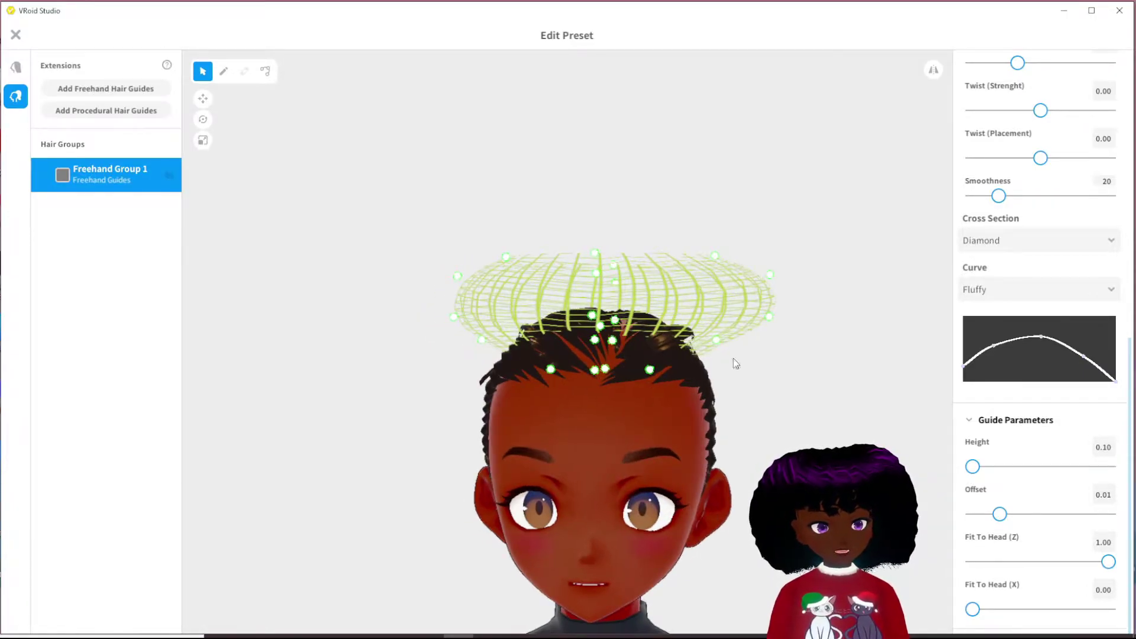
pyautogui.moveTo(734, 328); pyautogui.dragTo(728, 402, button='right')
pyautogui.moveTo(511, 264); pyautogui.dragTo(373, 357, button='right')
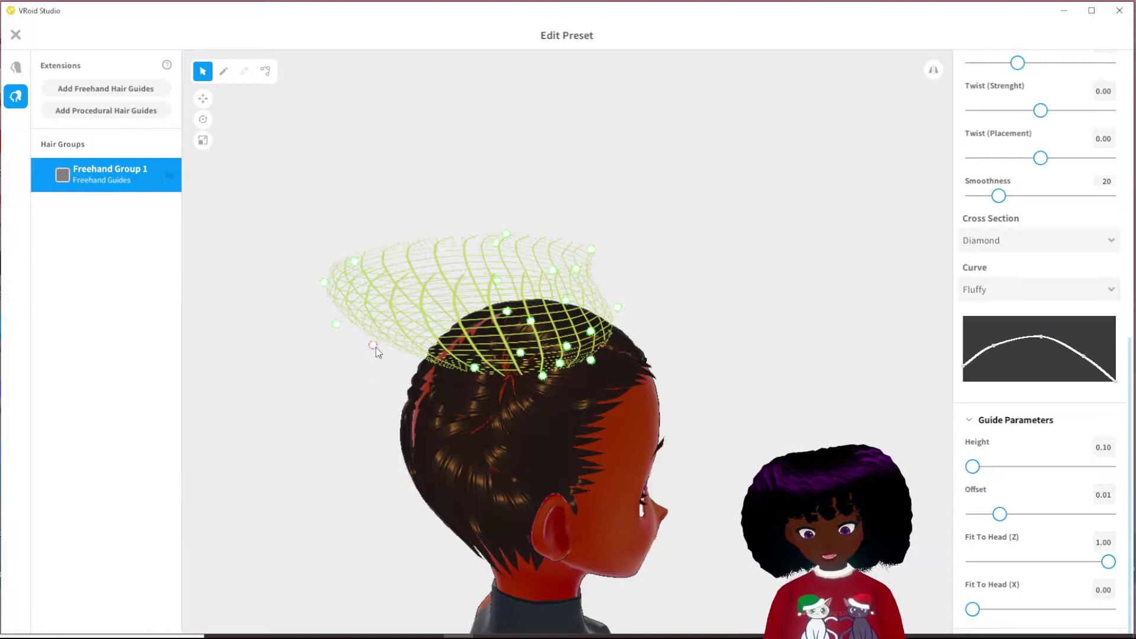
pyautogui.moveTo(374, 352); pyautogui.dragTo(362, 302, button='right')
pyautogui.moveTo(550, 303); pyautogui.dragTo(596, 351, button='right')
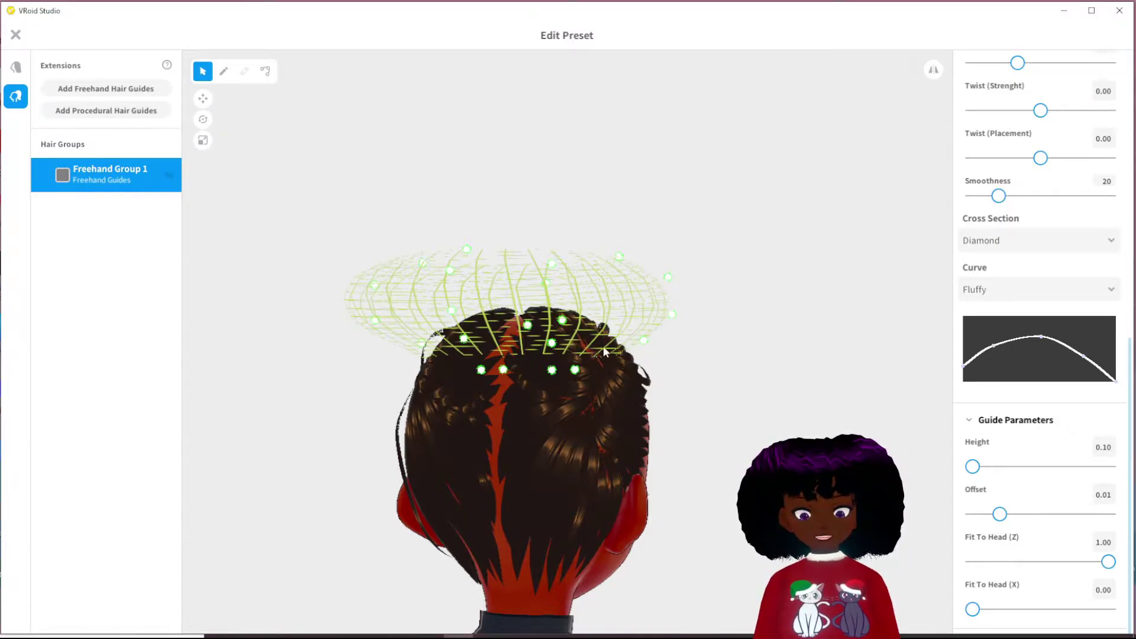
pyautogui.moveTo(600, 338)
pyautogui.mouseDown(button='right')
pyautogui.moveTo(572, 374)
pyautogui.moveTo(583, 373)
pyautogui.mouseUp(button='right')
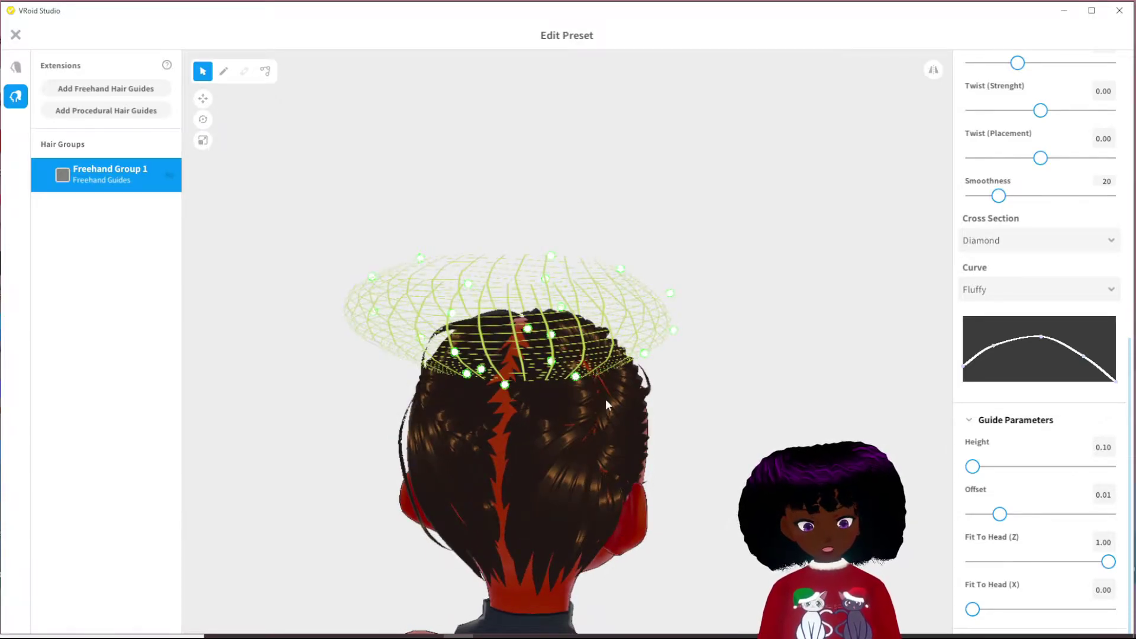
pyautogui.moveTo(609, 401); pyautogui.dragTo(651, 416, button='right')
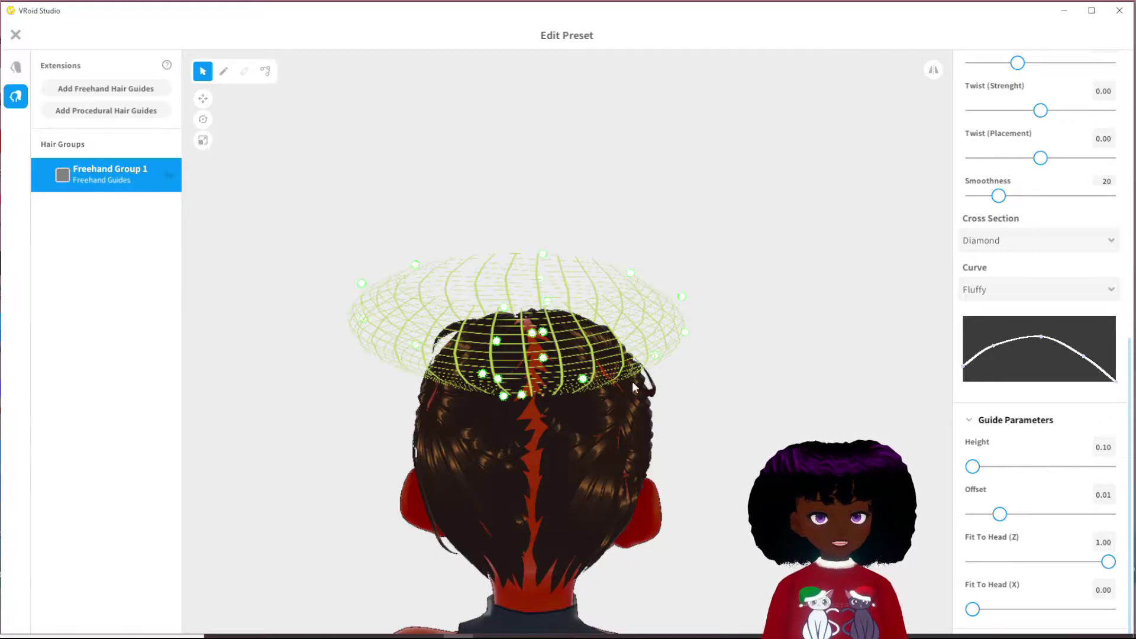
pyautogui.moveTo(630, 362); pyautogui.dragTo(612, 427, button='right')
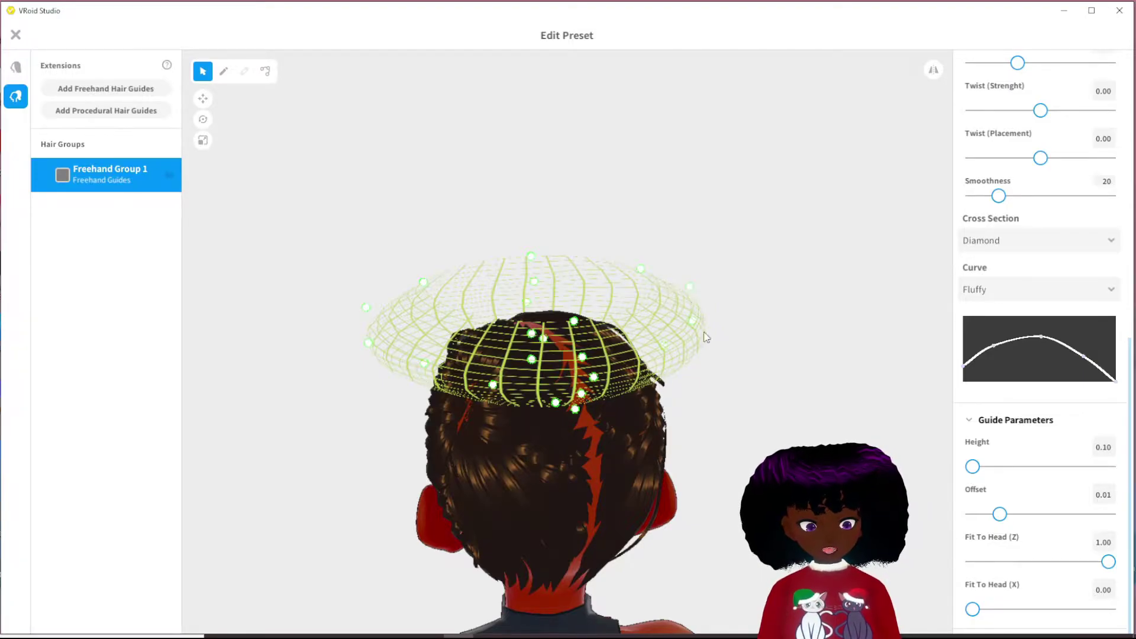
pyautogui.moveTo(719, 412); pyautogui.dragTo(675, 353, button='right')
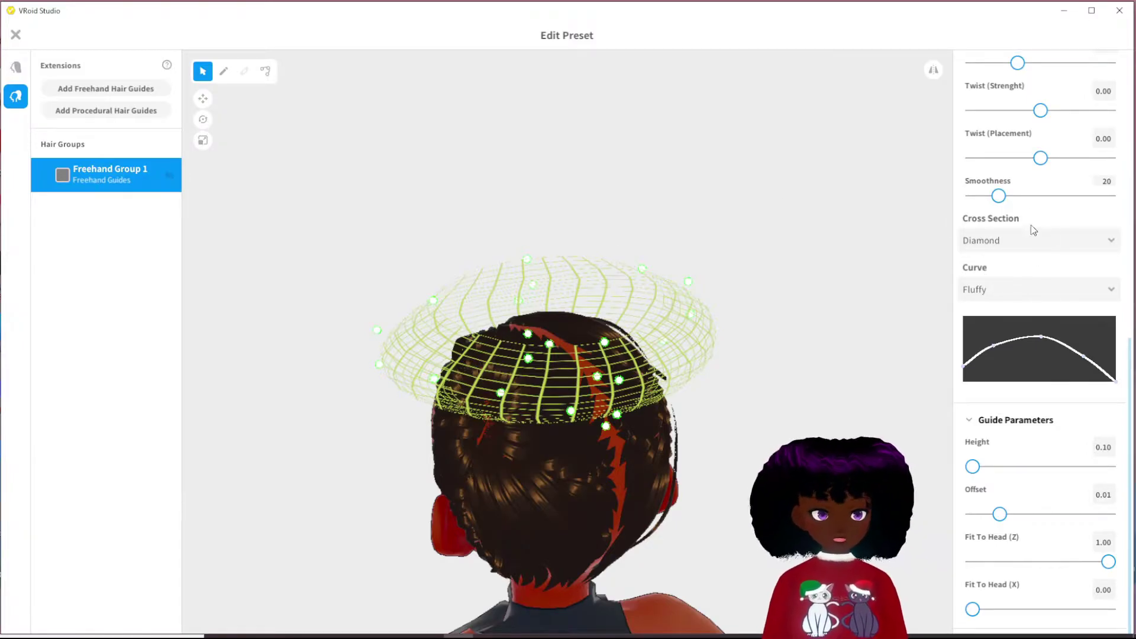
# - Draw one wide hair strand up the side of the guide mesh with the brush and select that strand
pyautogui.scroll(10, 1031, 237)
pyautogui.scroll(1, 1050, 183)
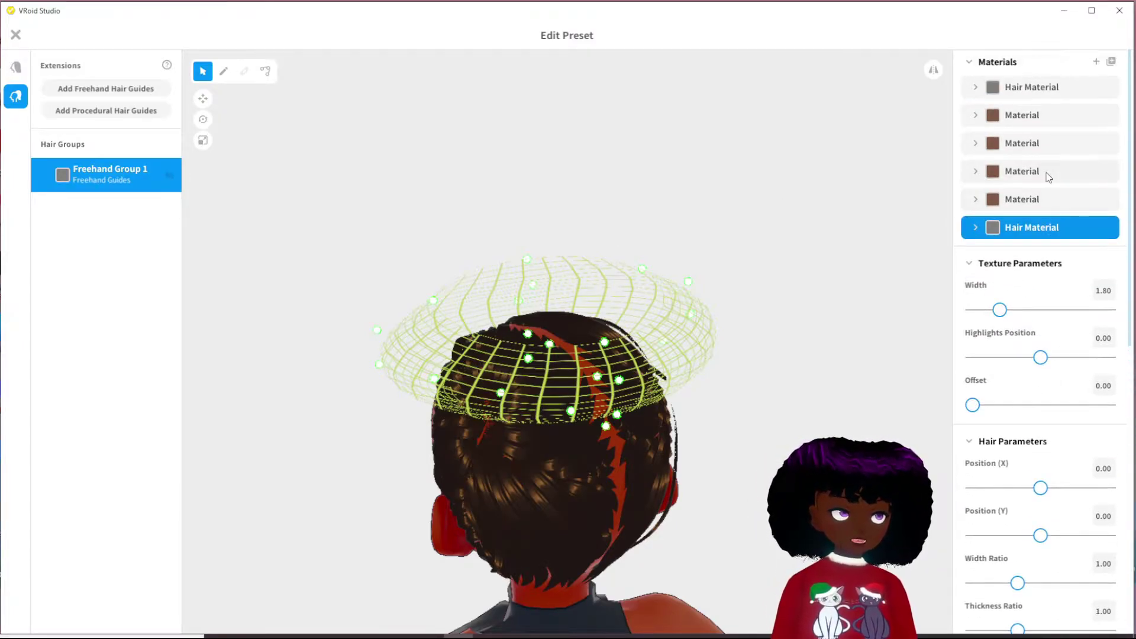
pyautogui.moveTo(725, 259); pyautogui.dragTo(723, 338, button='right')
pyautogui.scroll(5, 680, 335)
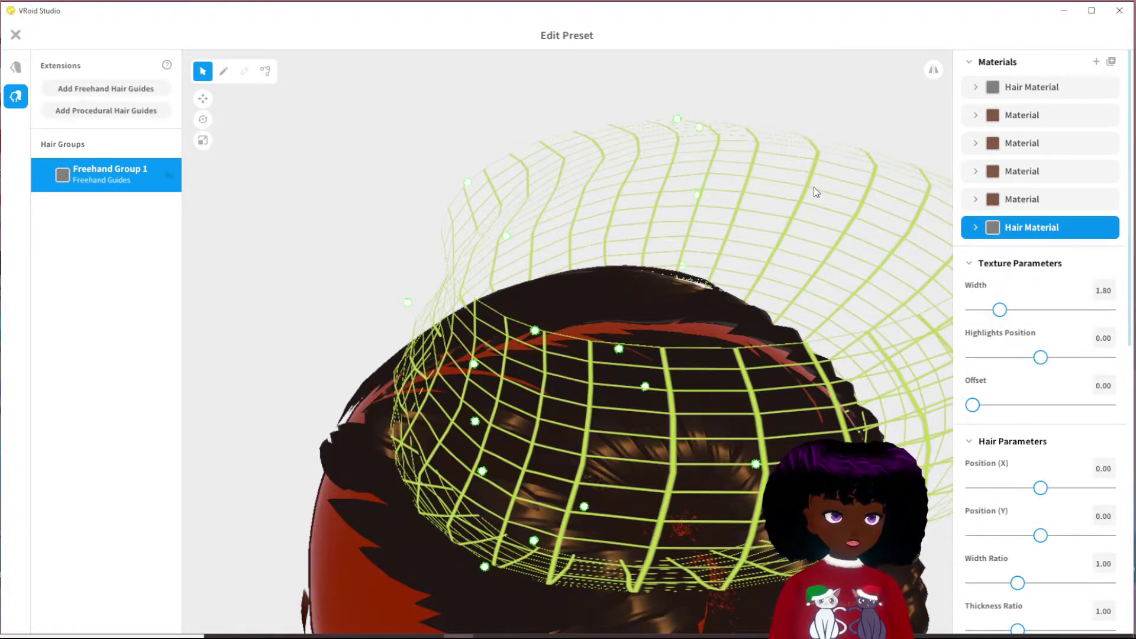
pyautogui.moveTo(814, 190); pyautogui.dragTo(811, 179, button='right')
pyautogui.moveTo(742, 146); pyautogui.dragTo(750, 179, button='right')
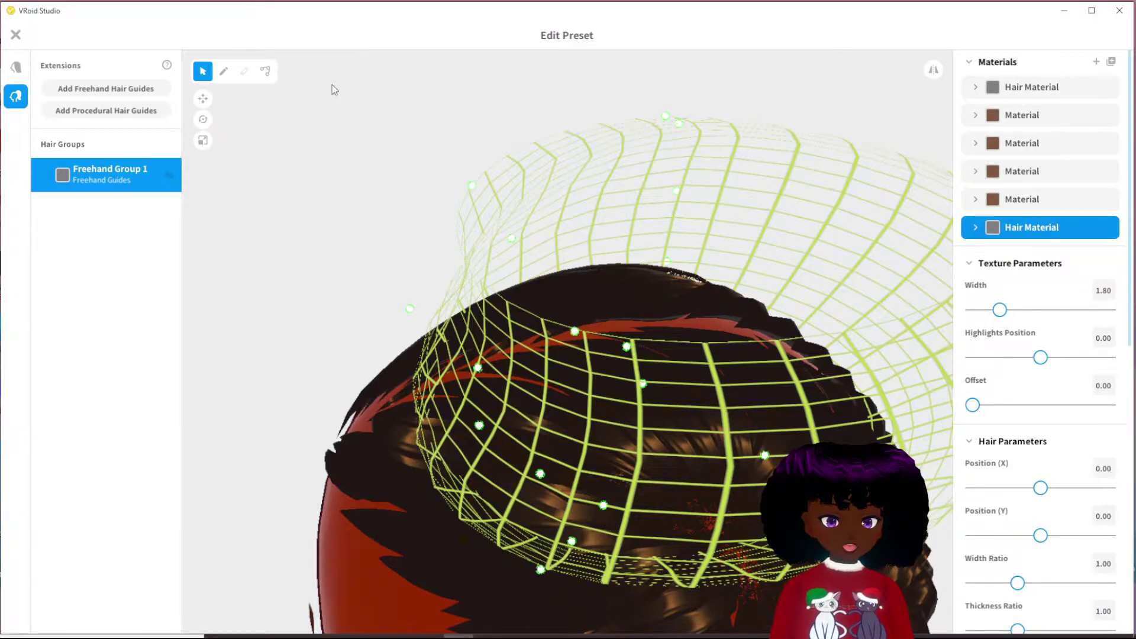
pyautogui.click(224, 71)
pyautogui.moveTo(752, 294); pyautogui.dragTo(800, 129)
pyautogui.moveTo(788, 198)
pyautogui.mouseDown(button='right')
pyautogui.moveTo(772, 303)
pyautogui.moveTo(761, 307)
pyautogui.mouseUp(button='right')
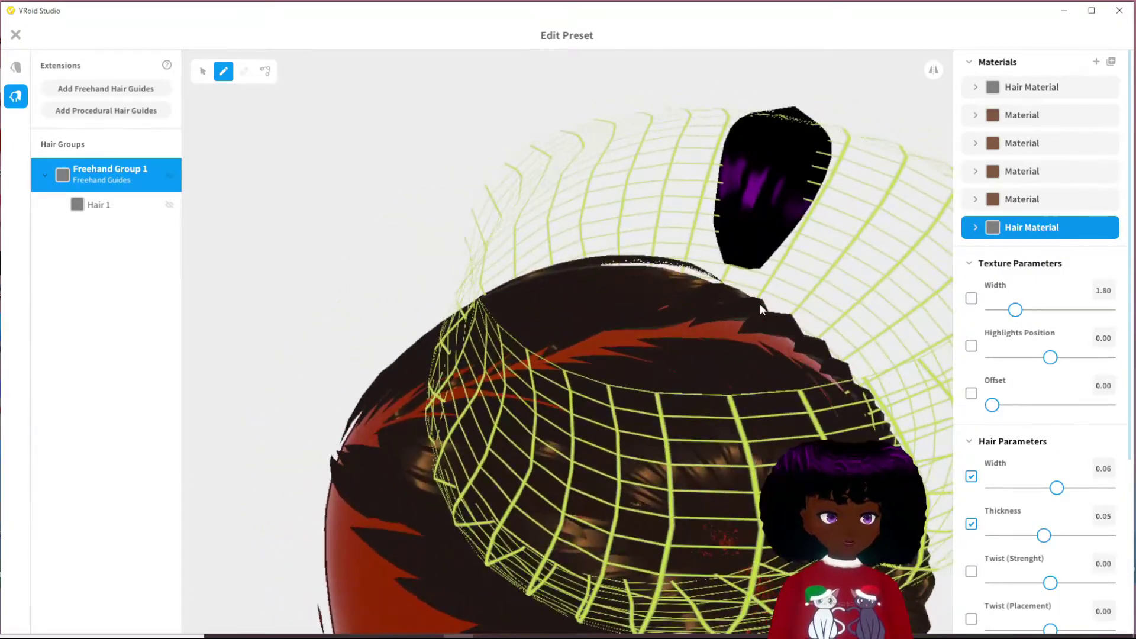
pyautogui.click(801, 223)
pyautogui.moveTo(801, 223); pyautogui.dragTo(441, 134, button='right')
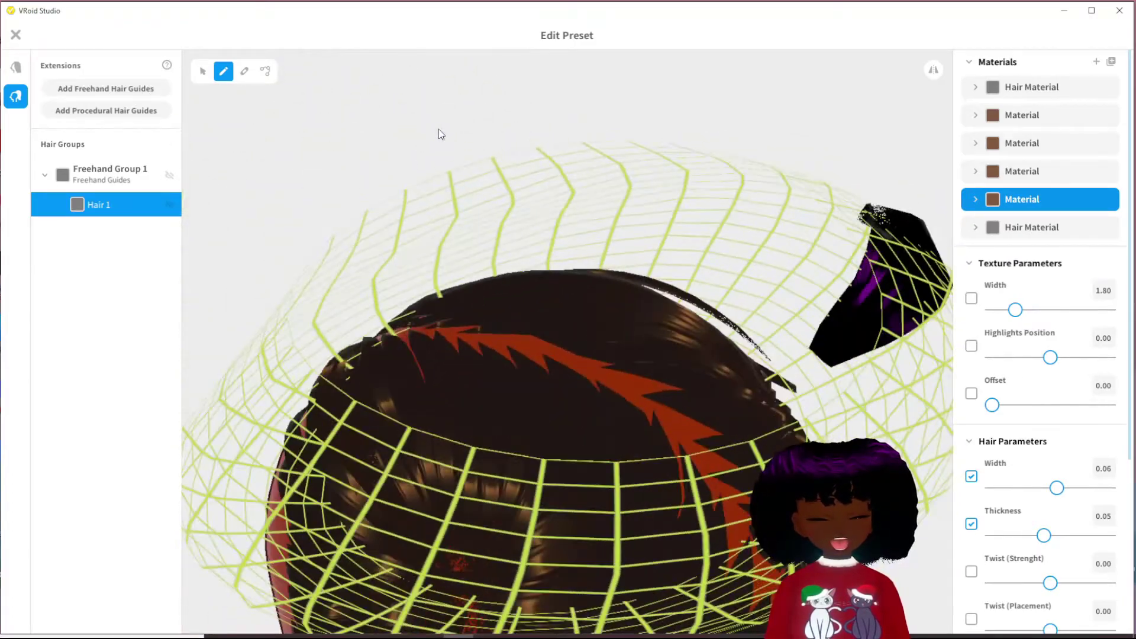
# - Edit Hair 1's control points, sliding the middle and tip points toward the root to space them evenly
pyautogui.click(261, 73)
pyautogui.moveTo(807, 360); pyautogui.dragTo(824, 358, button='right')
pyautogui.moveTo(776, 305); pyautogui.dragTo(865, 260, button='right')
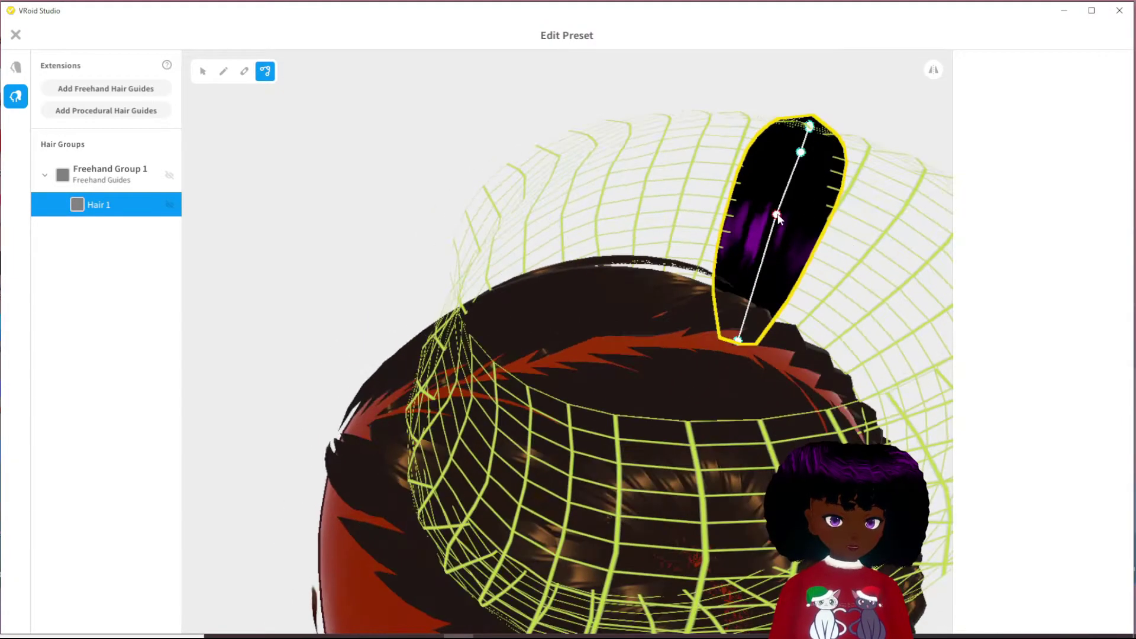
pyautogui.moveTo(776, 215); pyautogui.dragTo(763, 259)
pyautogui.moveTo(801, 153); pyautogui.dragTo(782, 207)
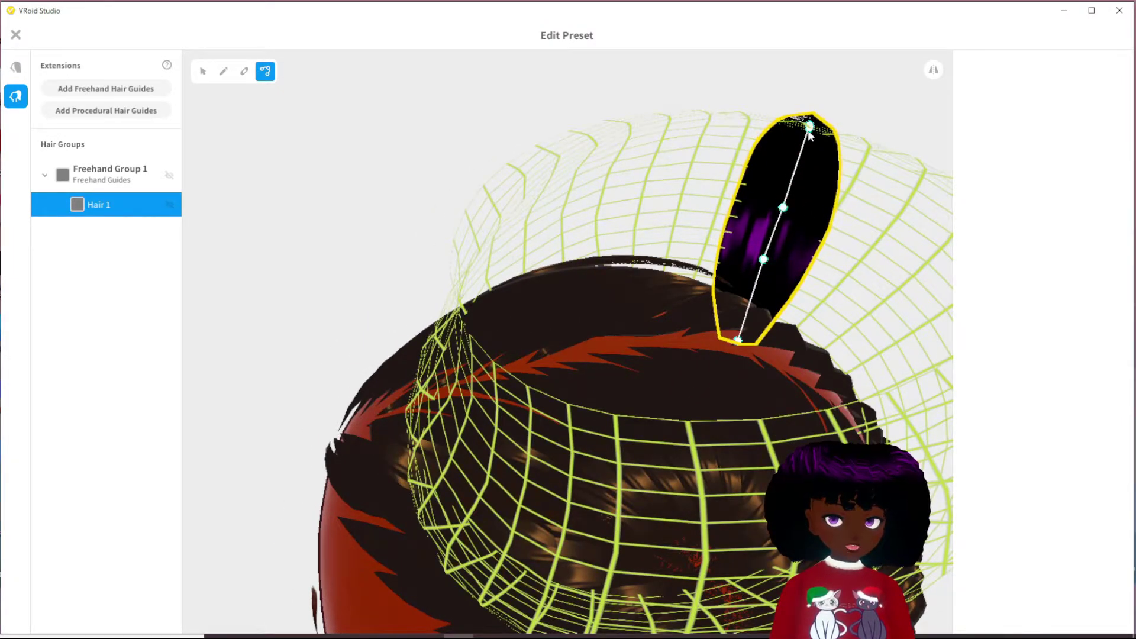
pyautogui.moveTo(805, 158); pyautogui.dragTo(811, 147, button='right')
pyautogui.moveTo(755, 150); pyautogui.dragTo(744, 186)
# - Examine how the Hair 1 strand curves along the guide mesh from the front, the back and above
pyautogui.moveTo(719, 524); pyautogui.dragTo(605, 416, button='right')
pyautogui.moveTo(648, 360); pyautogui.dragTo(583, 390, button='right')
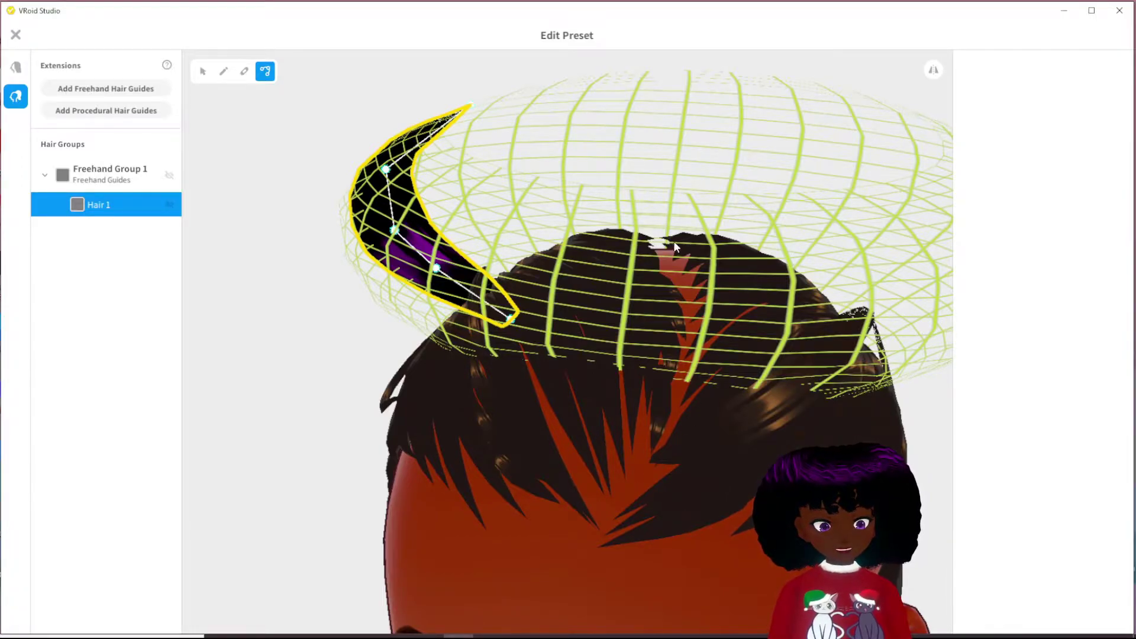
pyautogui.moveTo(692, 466); pyautogui.dragTo(386, 372, button='right')
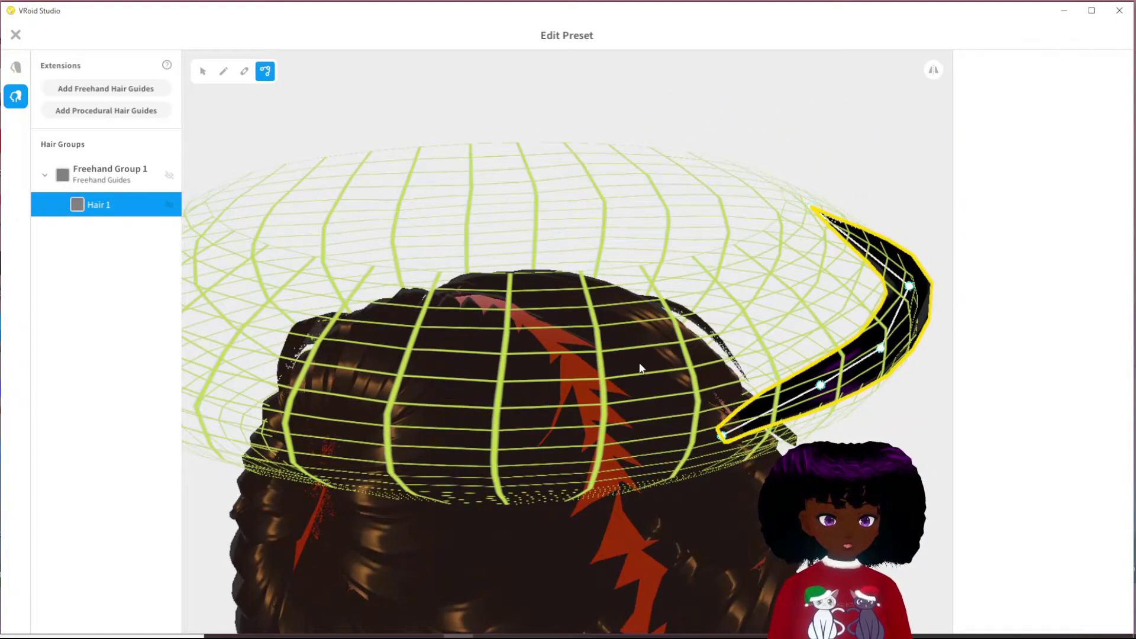
pyautogui.moveTo(685, 421); pyautogui.dragTo(730, 426, button='right')
pyautogui.moveTo(768, 298); pyautogui.dragTo(739, 338, button='right')
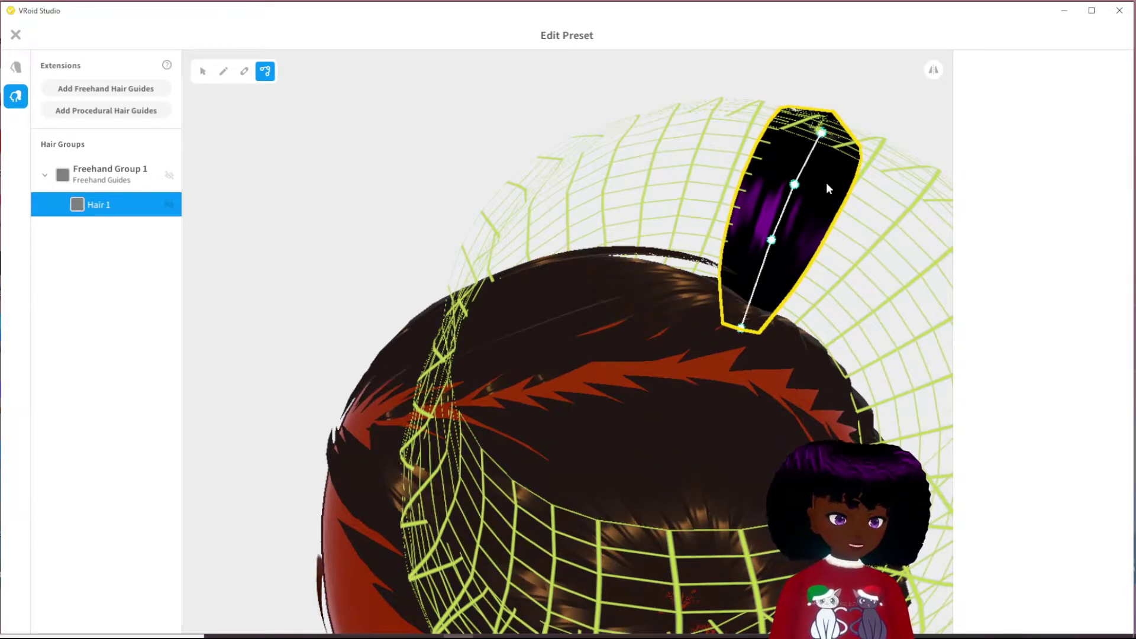
pyautogui.moveTo(780, 314); pyautogui.dragTo(778, 310, button='right')
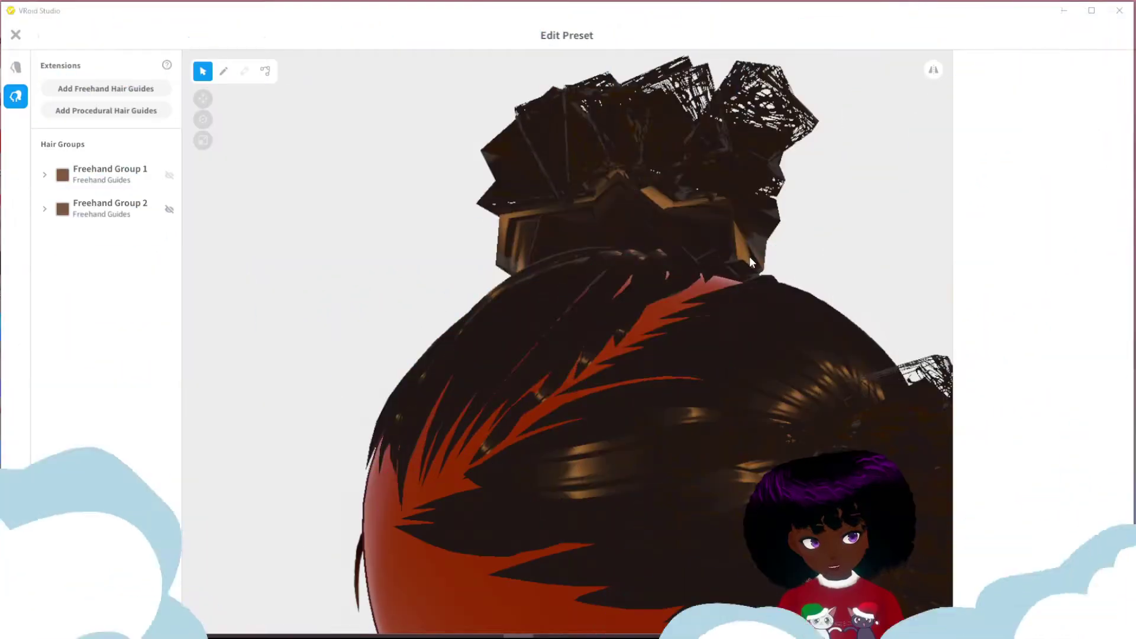
# - Inspect the twisted hair buns from several angles and review the hair parameters of Hair 3, Freehand Group 1 and Hair 1
pyautogui.moveTo(749, 257); pyautogui.dragTo(405, 226, button='right')
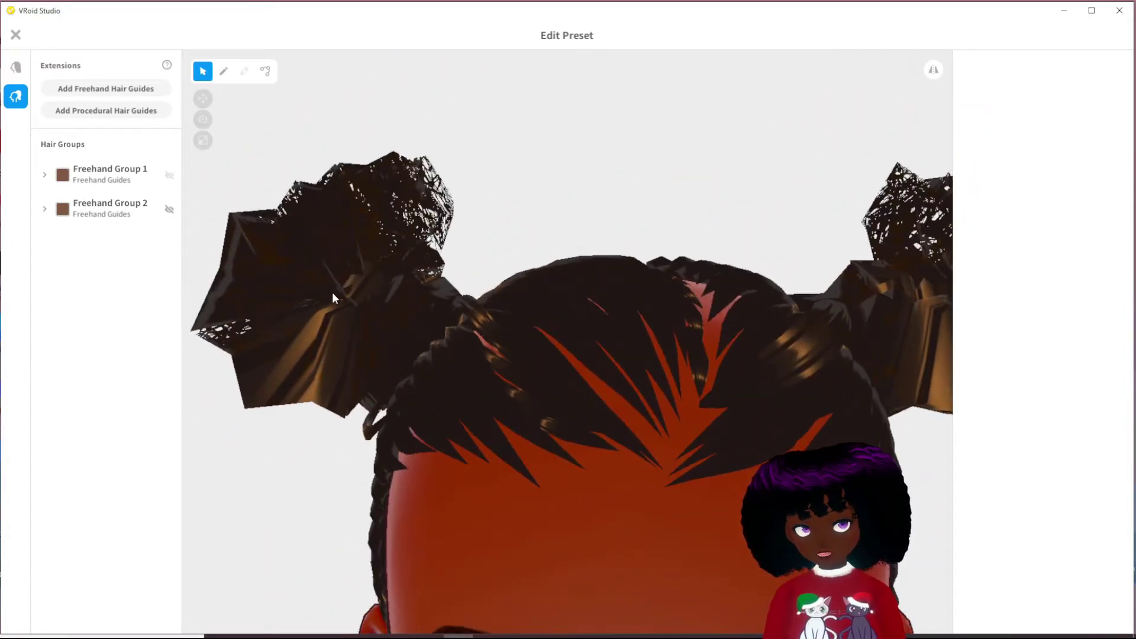
pyautogui.click(294, 313)
pyautogui.moveTo(286, 321); pyautogui.dragTo(405, 331, button='right')
pyautogui.scroll(-5, 346, 391)
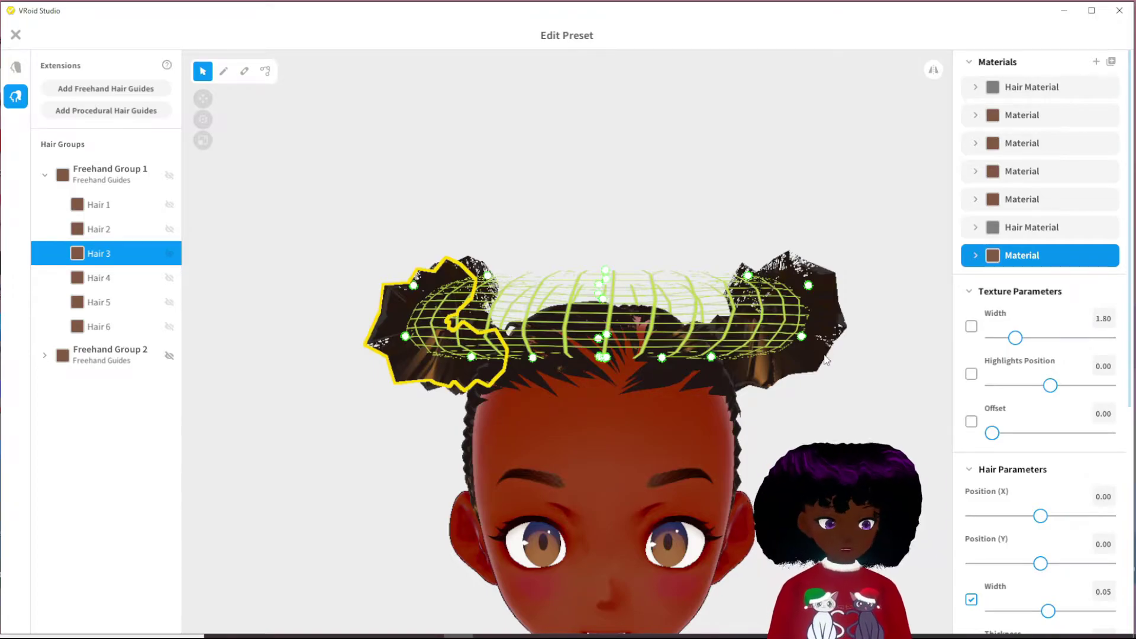
pyautogui.scroll(-1, 679, 354)
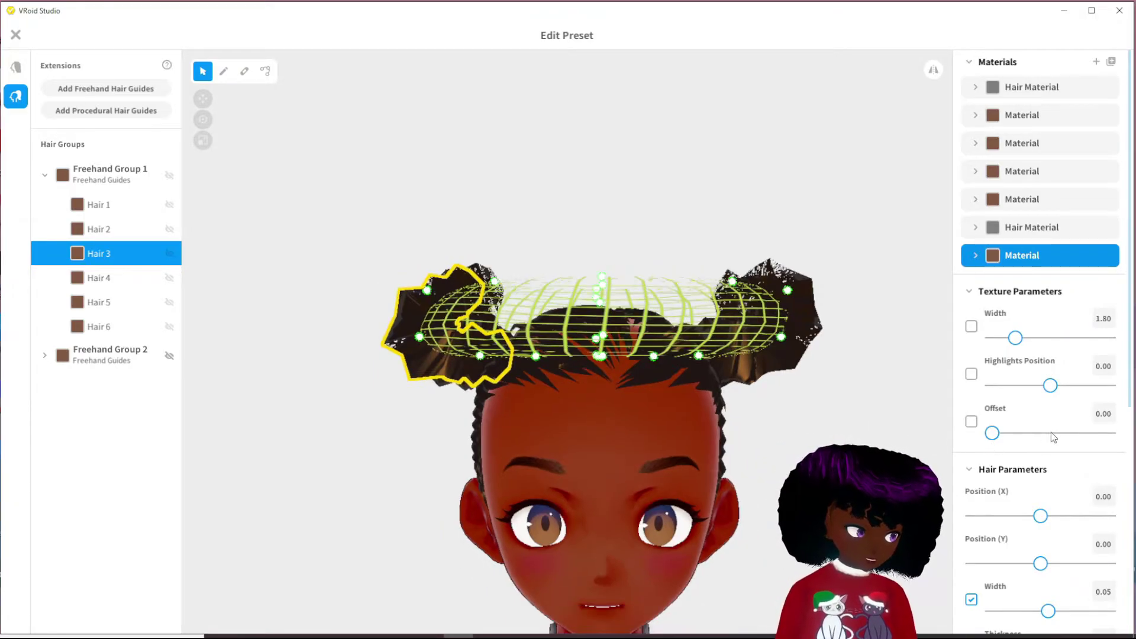
pyautogui.scroll(-6, 1051, 432)
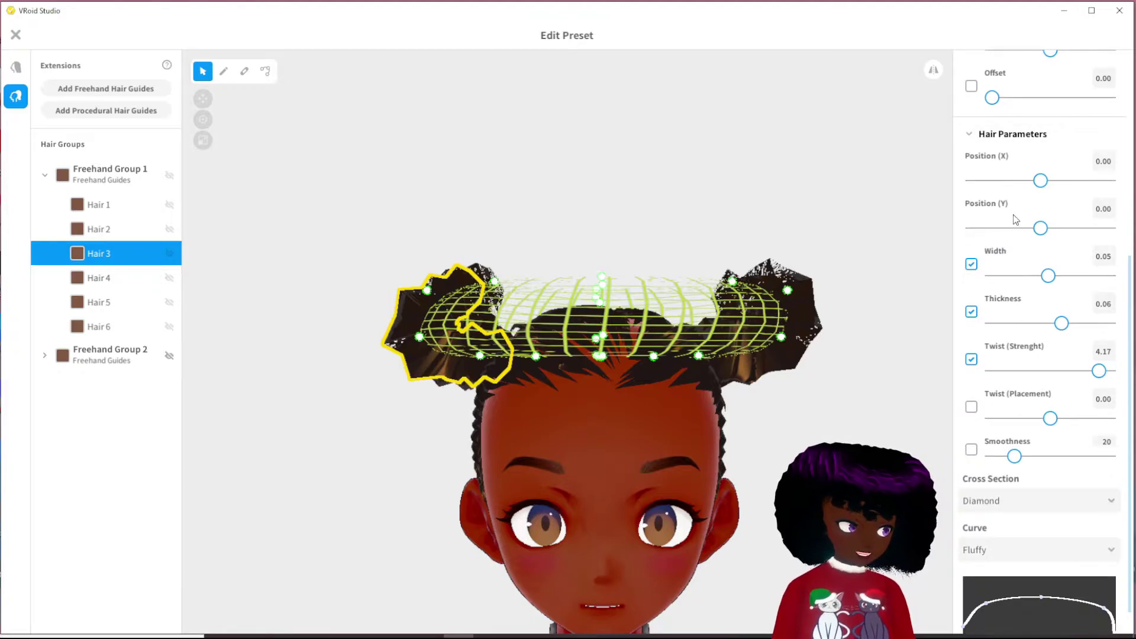
pyautogui.scroll(-1, 1005, 551)
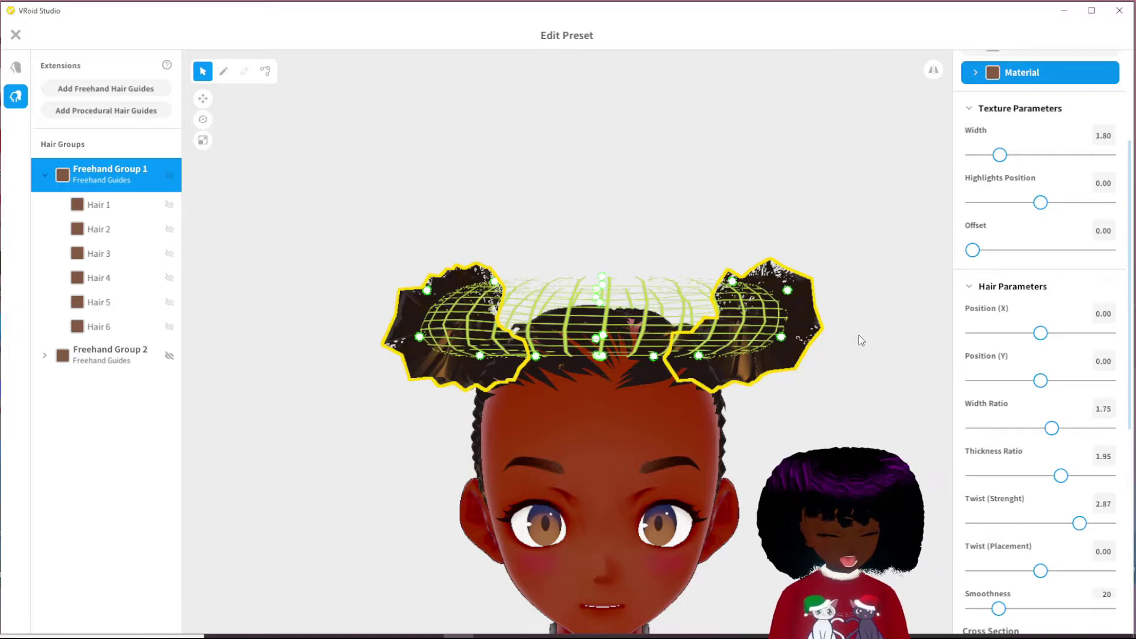
pyautogui.moveTo(814, 356); pyautogui.dragTo(784, 395, button='right')
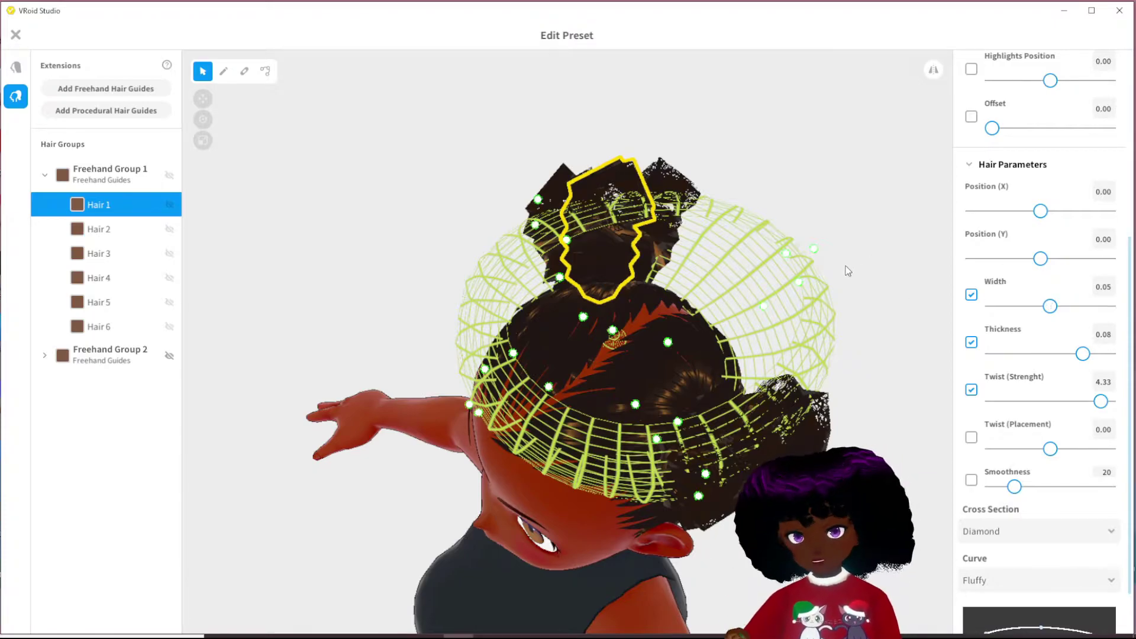
pyautogui.moveTo(826, 291); pyautogui.dragTo(790, 282, button='right')
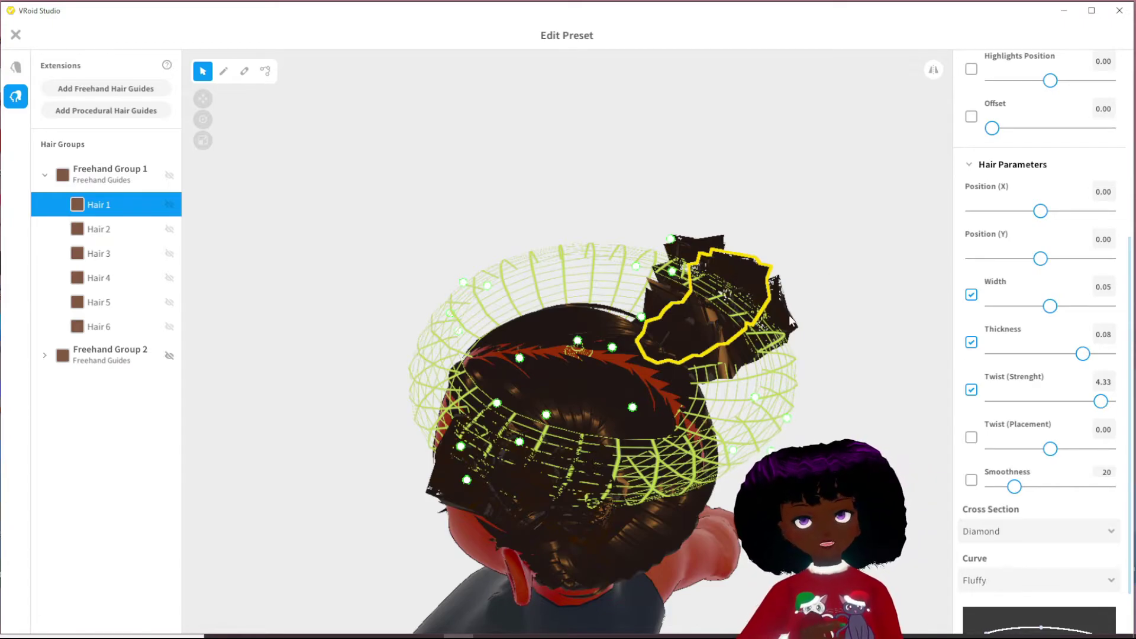
# - Examine the Hair 1 strand, and select Freehand Group 2 to study its guide mesh against the buns from the front, sides and above
pyautogui.moveTo(784, 305); pyautogui.dragTo(848, 280, button='right')
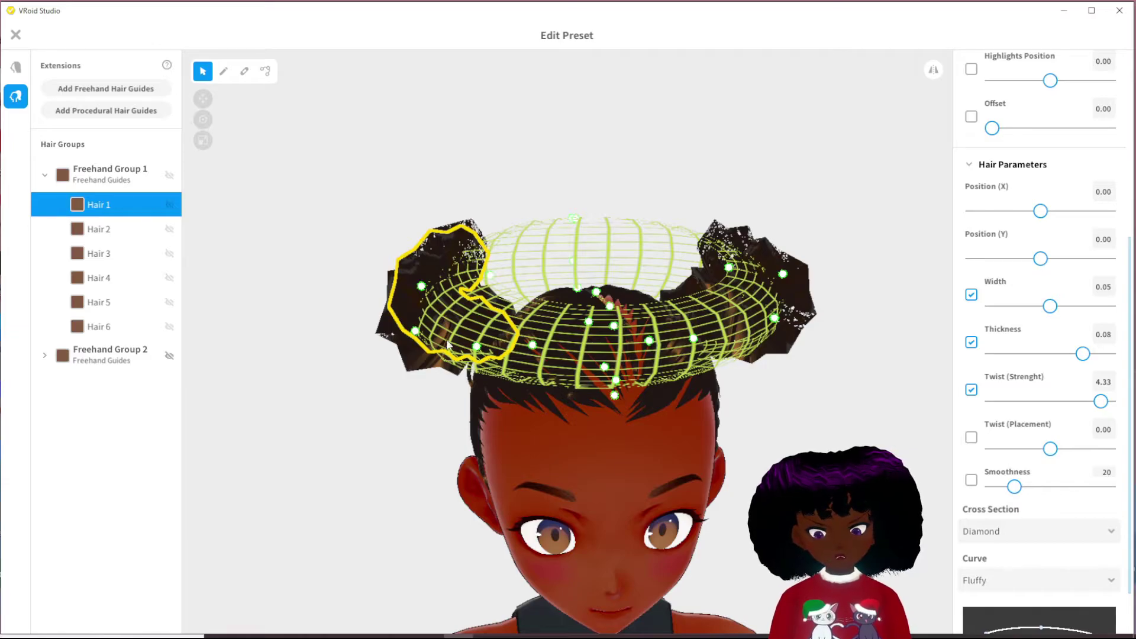
pyautogui.moveTo(464, 285); pyautogui.dragTo(439, 349, button='right')
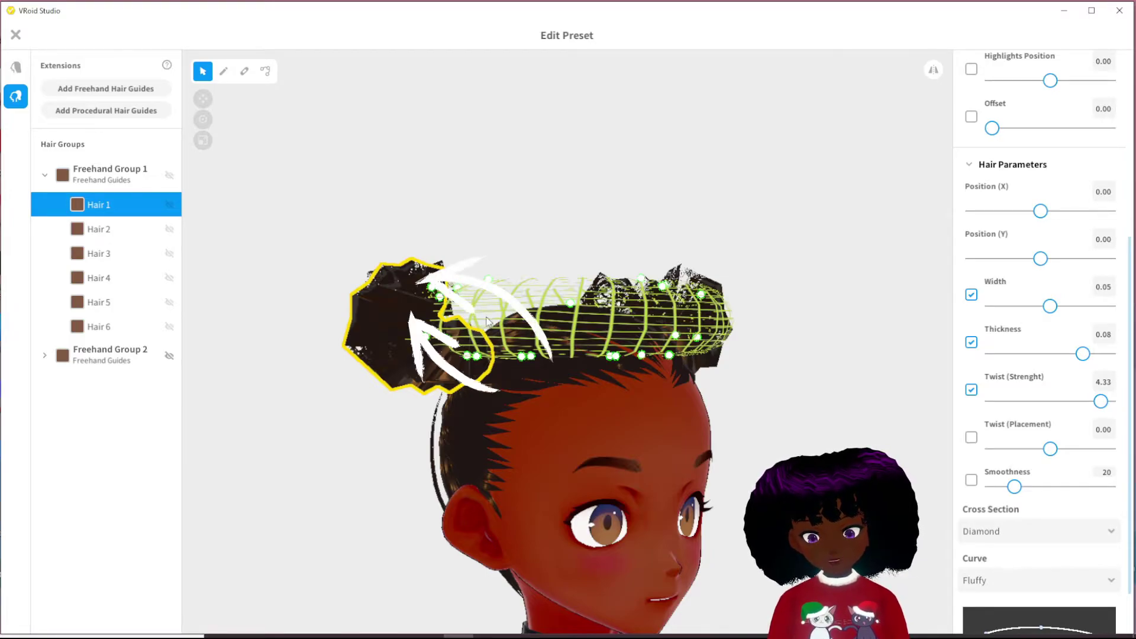
pyautogui.click(108, 355)
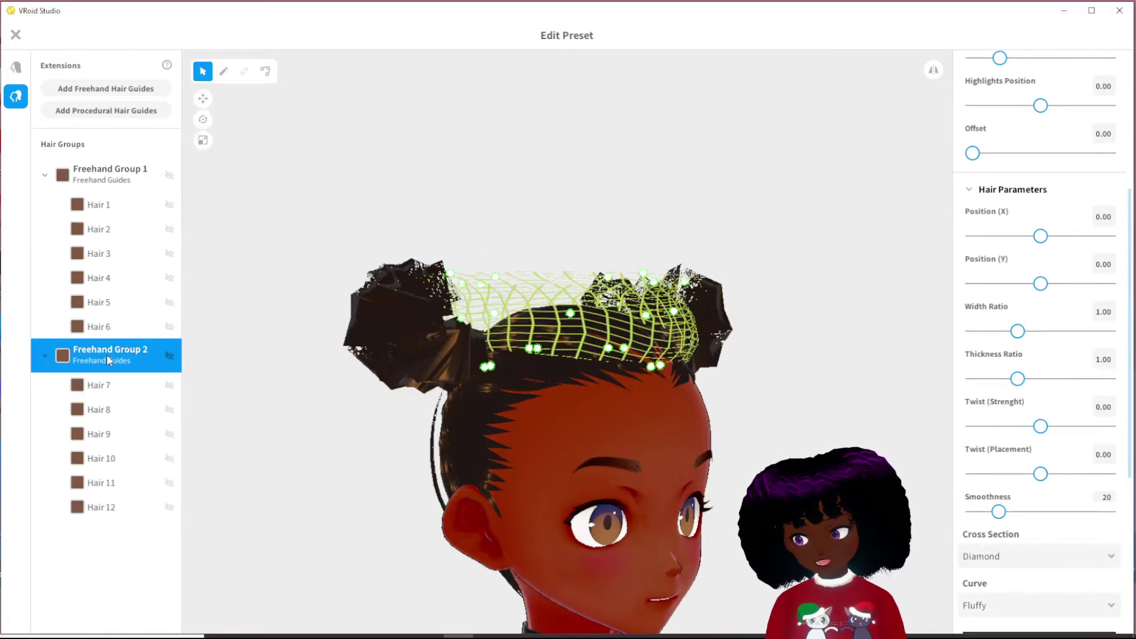
pyautogui.moveTo(434, 268); pyautogui.dragTo(464, 336, button='right')
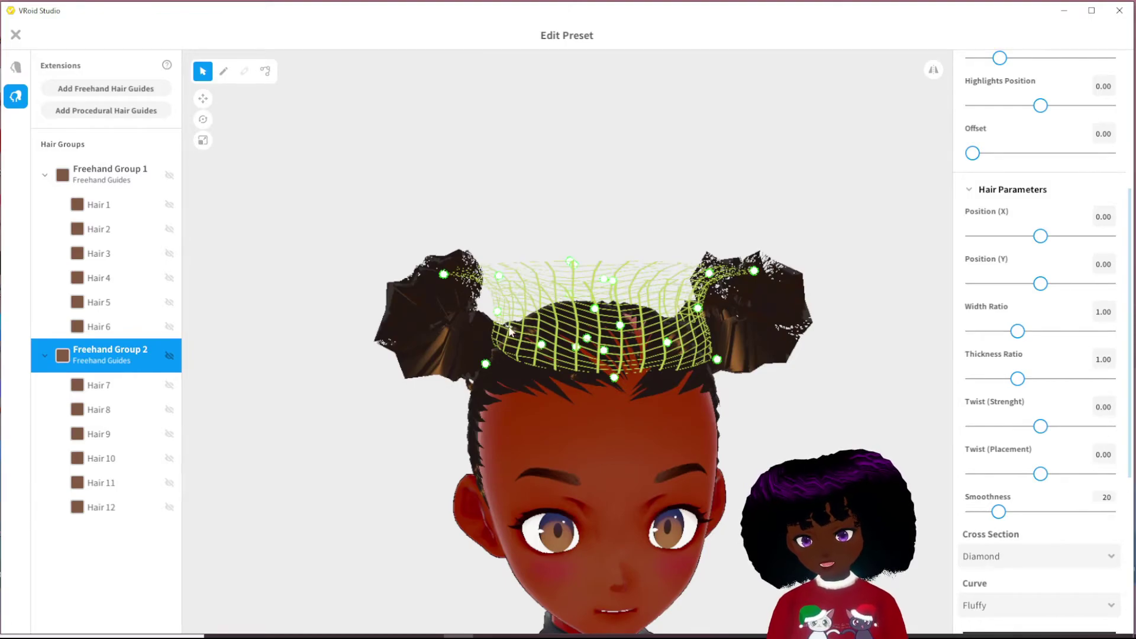
pyautogui.moveTo(512, 331); pyautogui.dragTo(576, 343, button='middle')
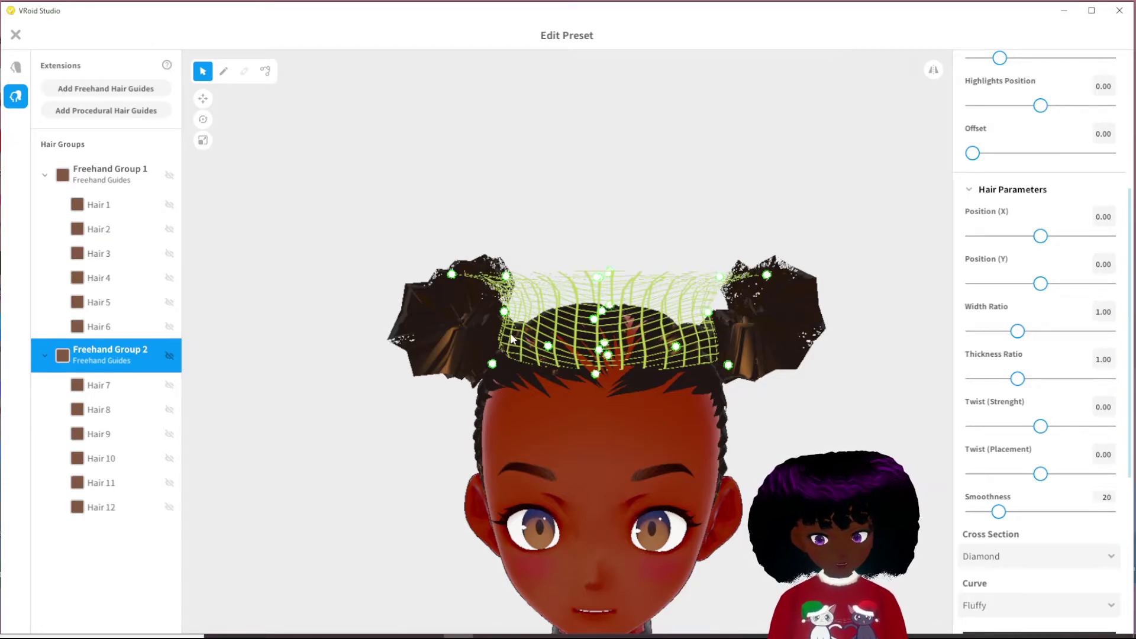
pyautogui.moveTo(548, 344); pyautogui.dragTo(718, 392, button='right')
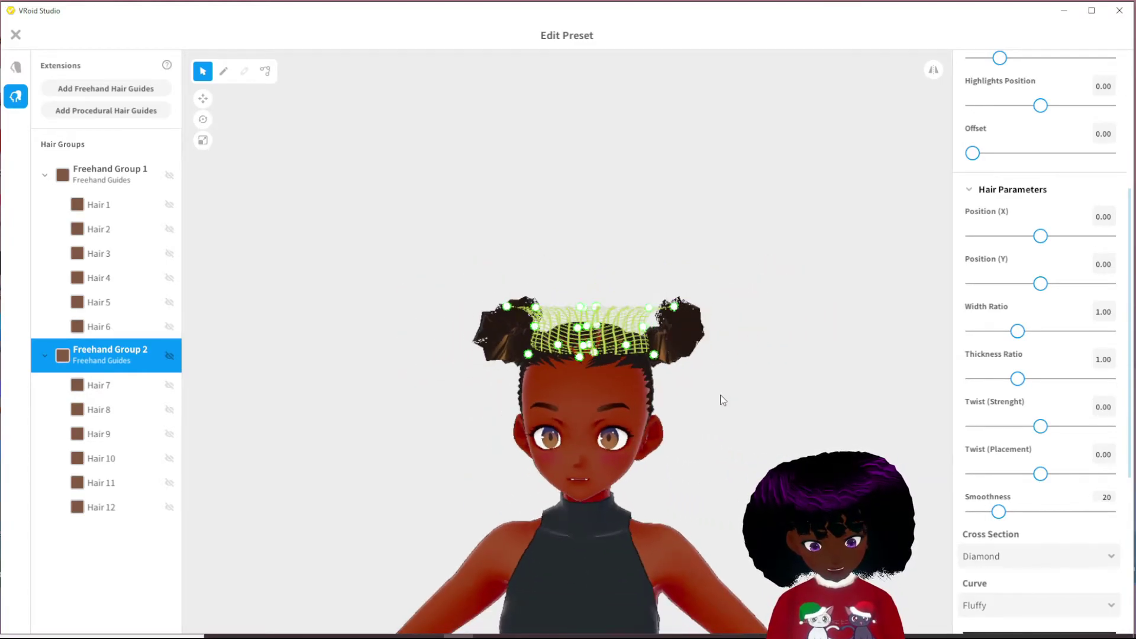
pyautogui.scroll(5, 649, 356)
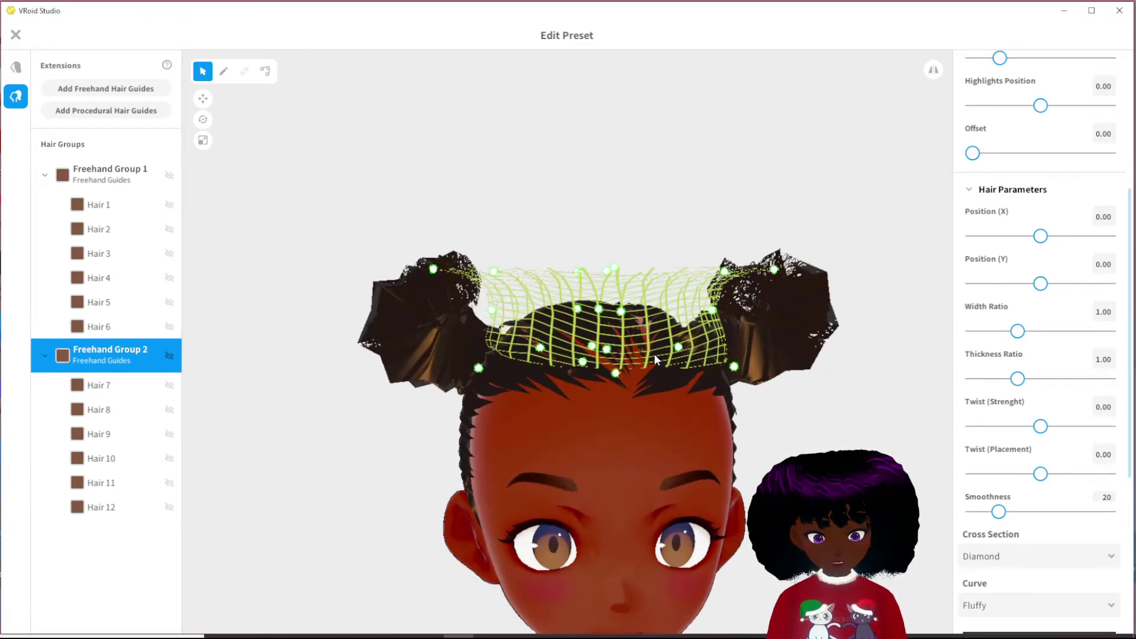
pyautogui.moveTo(512, 339); pyautogui.dragTo(573, 299, button='right')
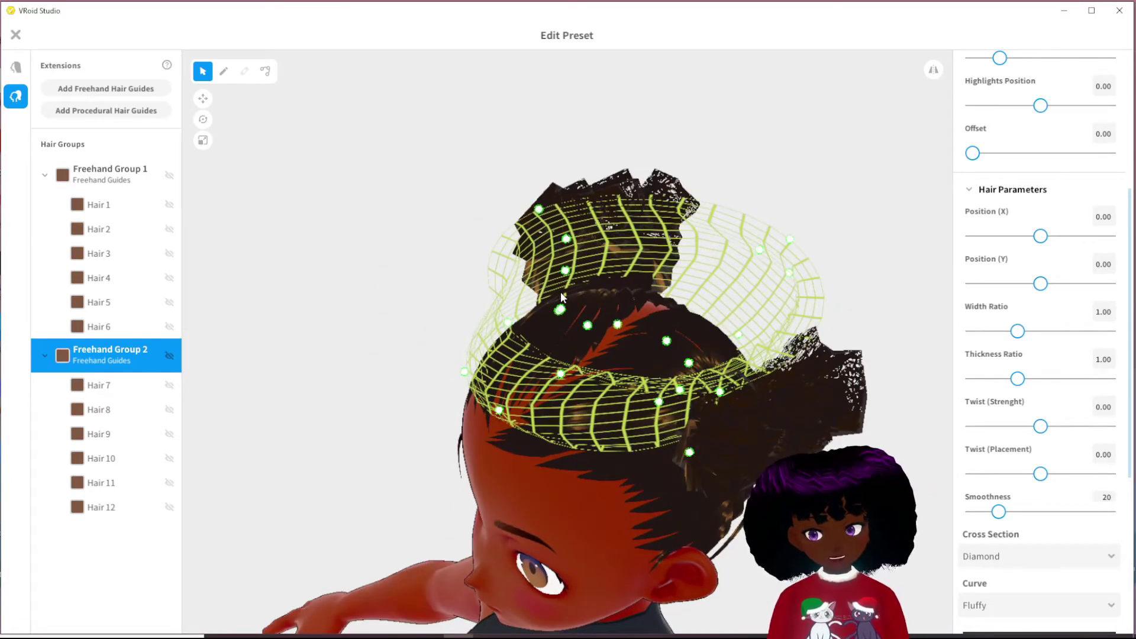
pyautogui.click(566, 238)
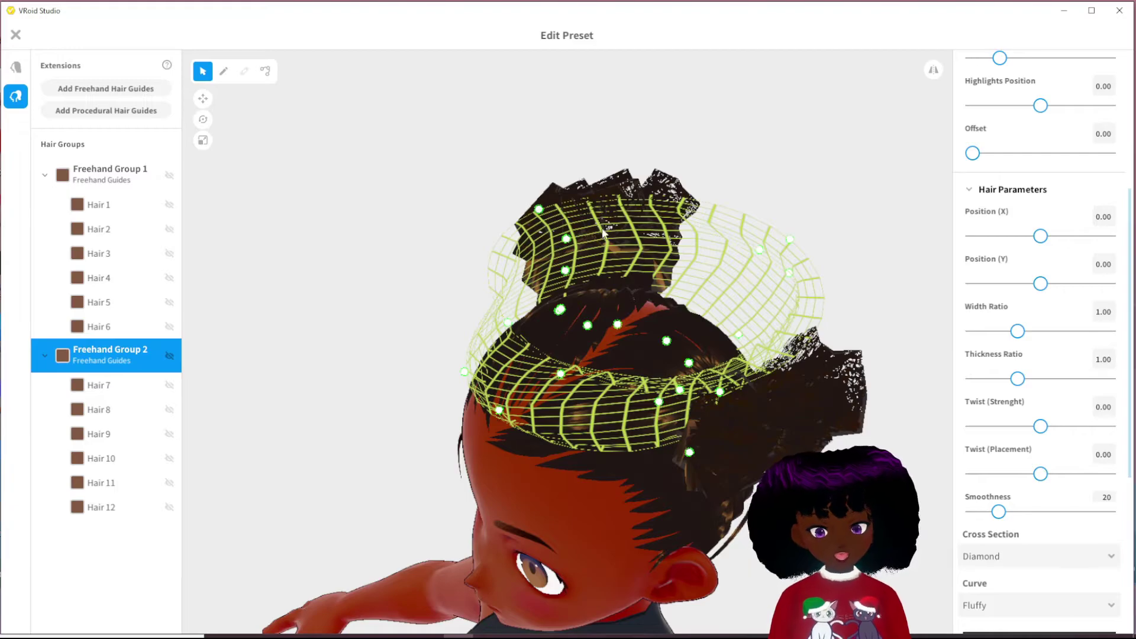
pyautogui.moveTo(607, 267)
pyautogui.mouseDown(button='right')
pyautogui.moveTo(635, 271)
pyautogui.moveTo(589, 264)
pyautogui.moveTo(590, 278)
pyautogui.mouseUp(button='right')
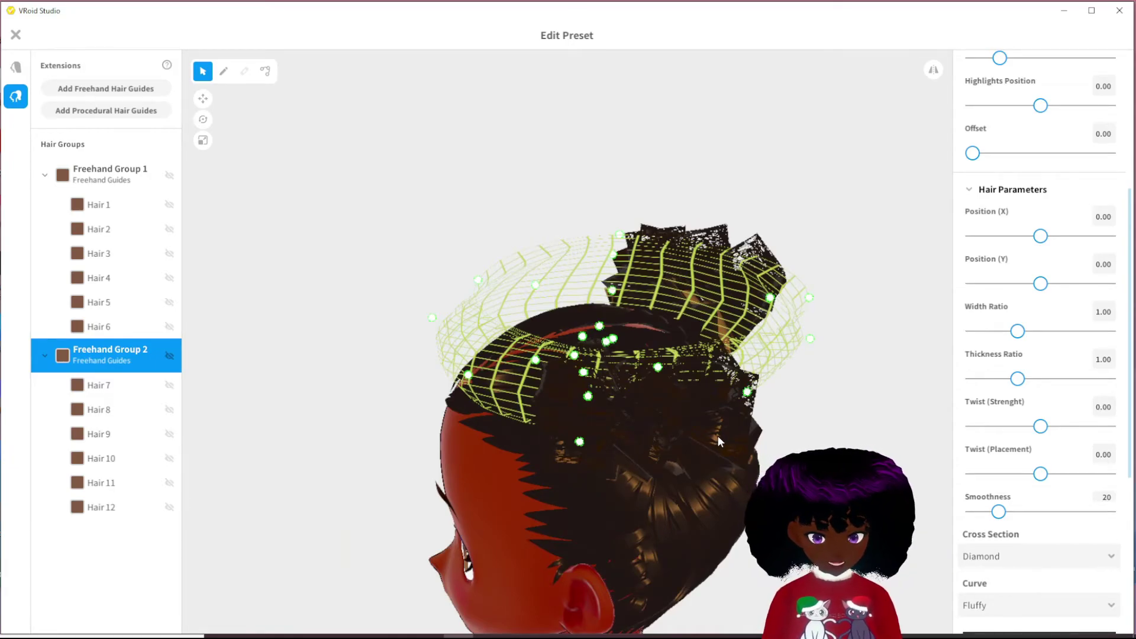
pyautogui.moveTo(716, 436); pyautogui.dragTo(719, 435, button='right')
pyautogui.moveTo(601, 421); pyautogui.dragTo(690, 432, button='right')
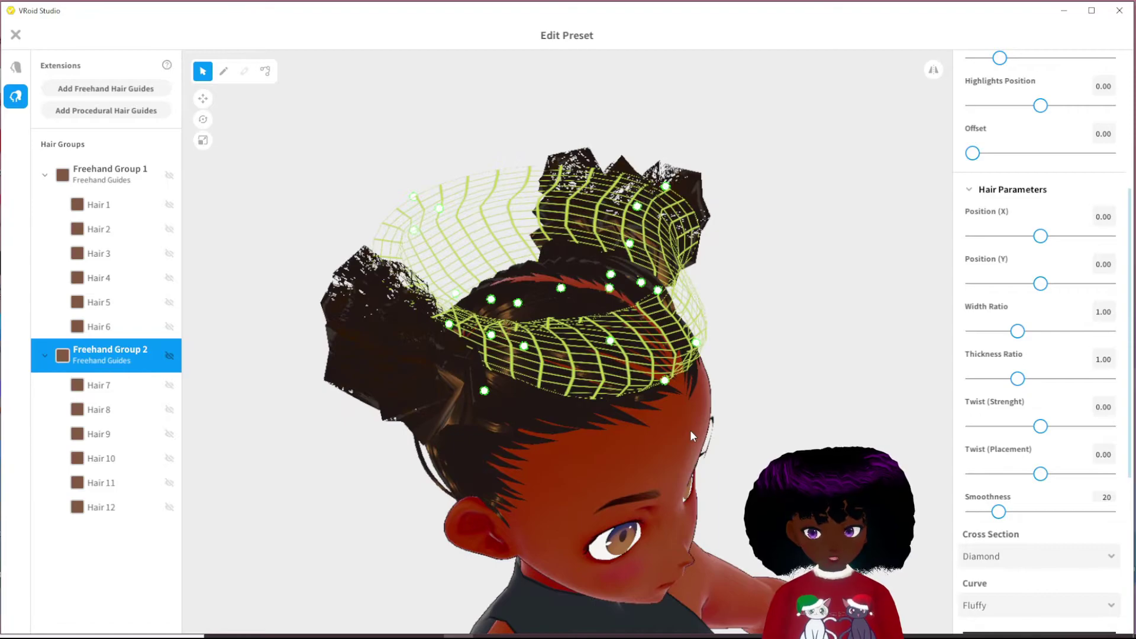
pyautogui.moveTo(597, 264); pyautogui.dragTo(599, 269, button='right')
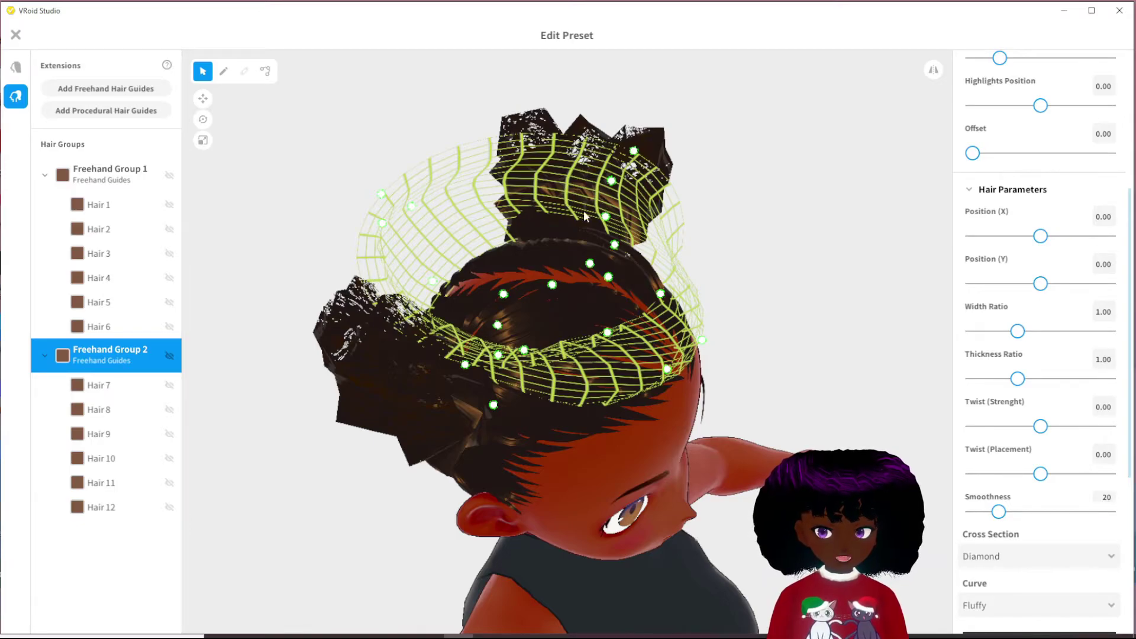
pyautogui.moveTo(513, 288)
pyautogui.mouseDown(button='right')
pyautogui.moveTo(495, 302)
pyautogui.moveTo(530, 303)
pyautogui.moveTo(535, 289)
pyautogui.mouseUp(button='right')
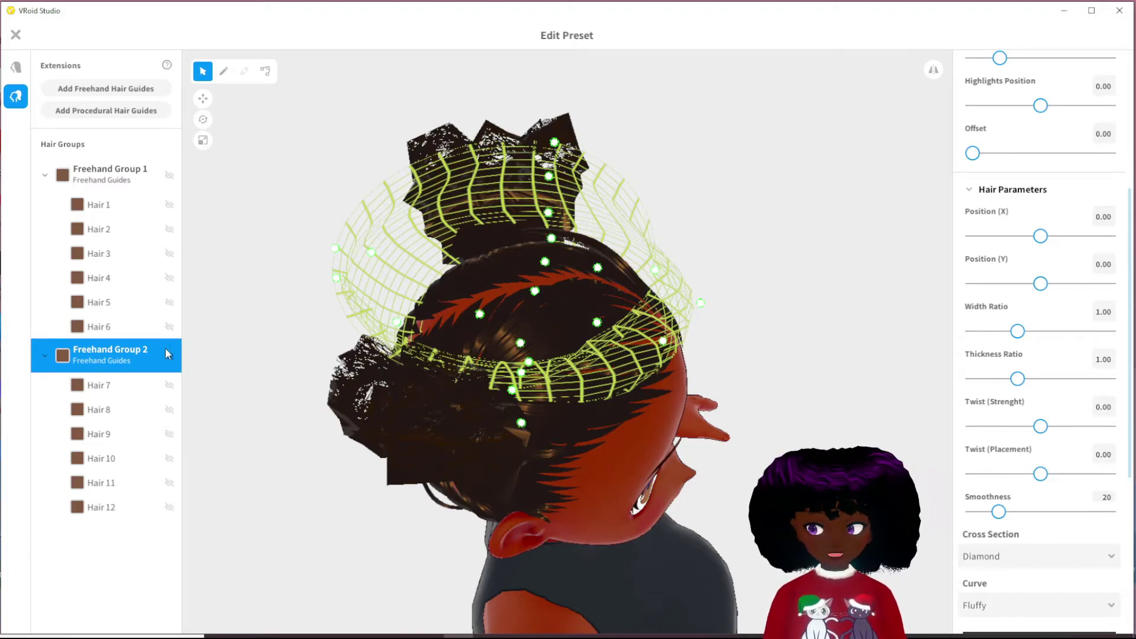
# - Make the hidden Freehand Group 2 hair visible together with Freehand Group 1
pyautogui.moveTo(598, 272); pyautogui.dragTo(484, 269, button='right')
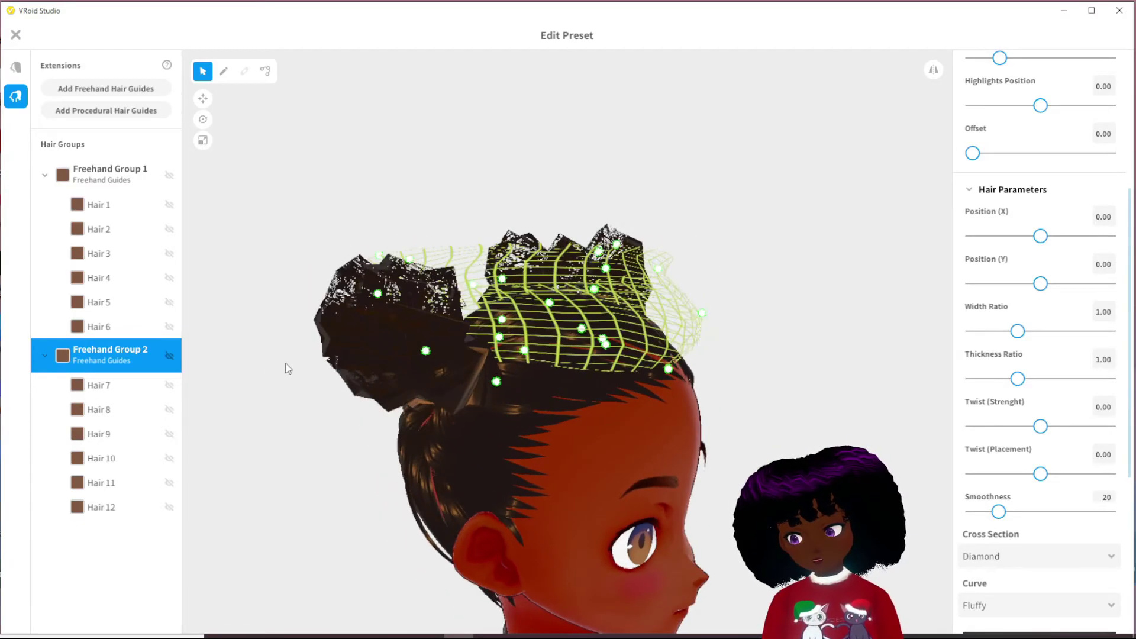
pyautogui.moveTo(656, 299); pyautogui.dragTo(455, 276, button='right')
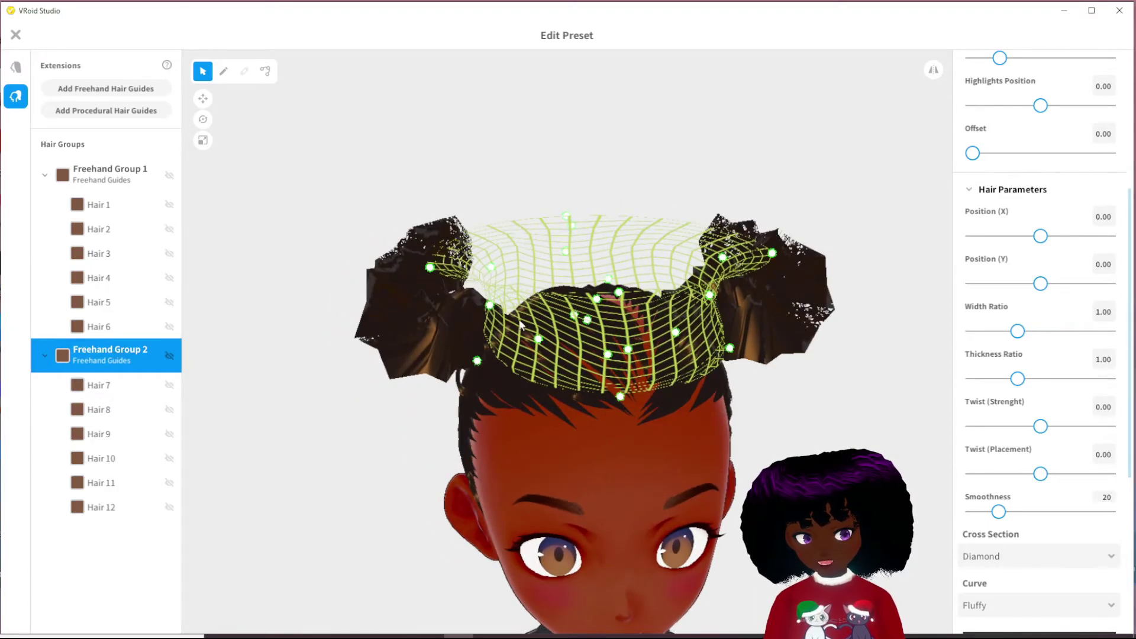
pyautogui.click(169, 357)
pyautogui.moveTo(582, 355); pyautogui.dragTo(571, 322, button='right')
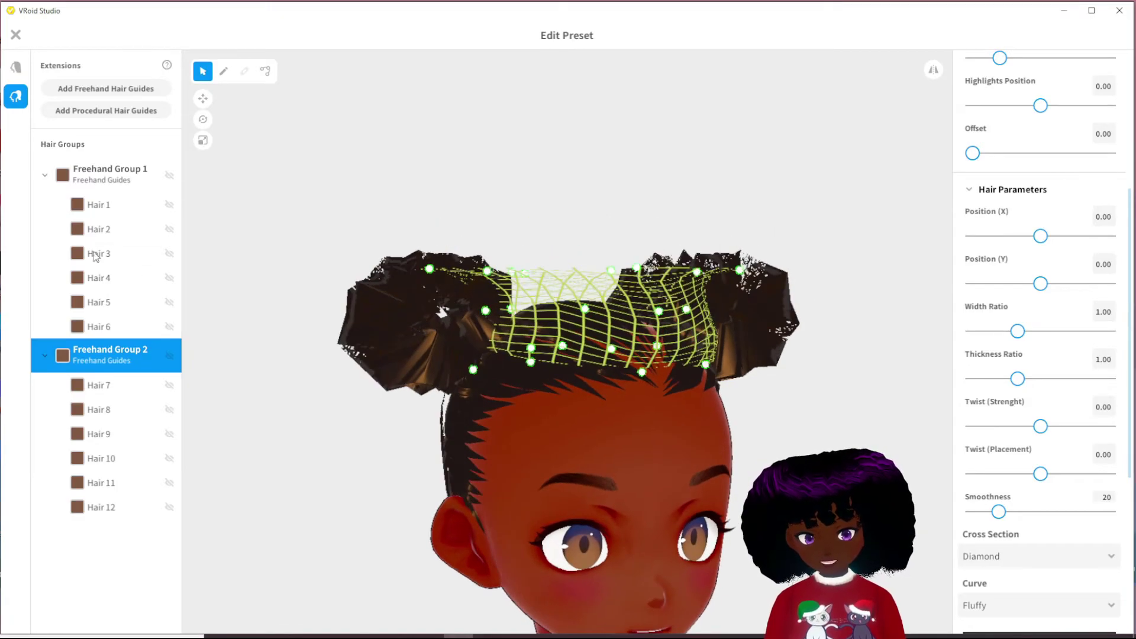
# - Hide Freehand Group 1 temporarily to inspect the Freehand Group 2 strands from the back and side, and show it again
pyautogui.click(169, 176)
pyautogui.moveTo(316, 239)
pyautogui.mouseDown(button='right')
pyautogui.moveTo(508, 342)
pyautogui.moveTo(553, 349)
pyautogui.moveTo(491, 322)
pyautogui.mouseUp(button='right')
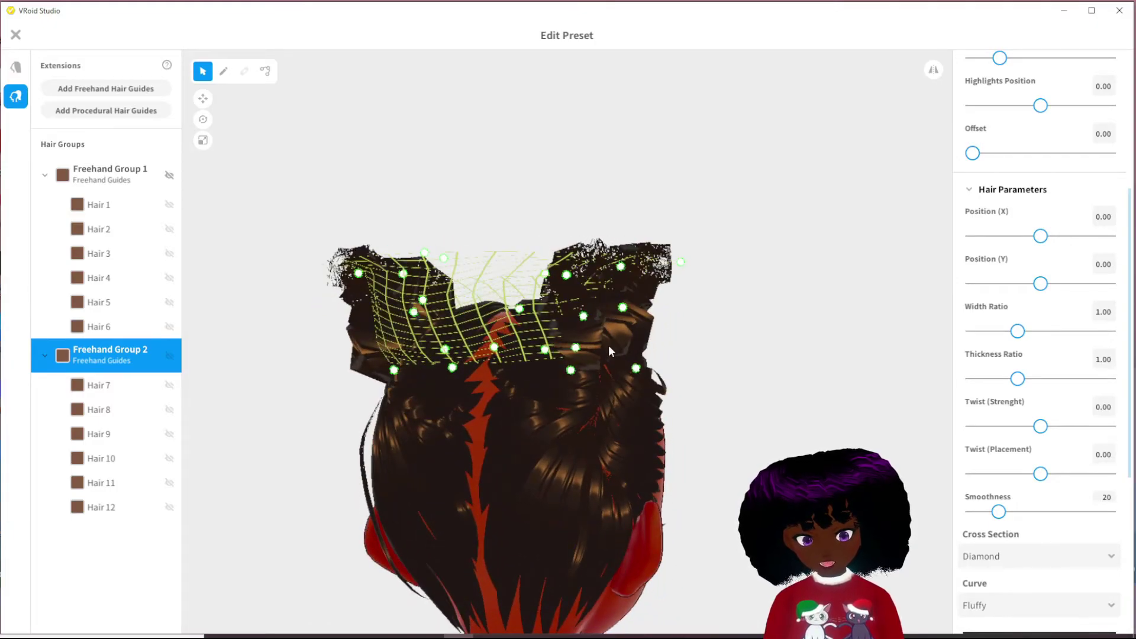
pyautogui.moveTo(670, 335); pyautogui.dragTo(600, 336, button='right')
pyautogui.moveTo(459, 320); pyautogui.dragTo(426, 308, button='right')
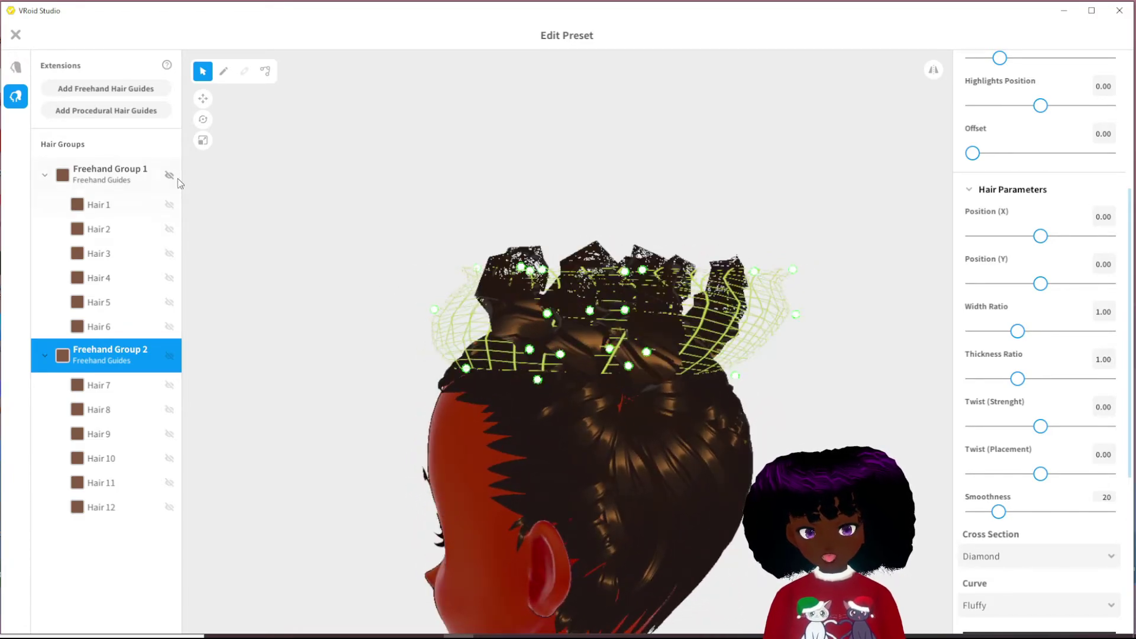
pyautogui.moveTo(243, 231); pyautogui.dragTo(492, 306, button='right')
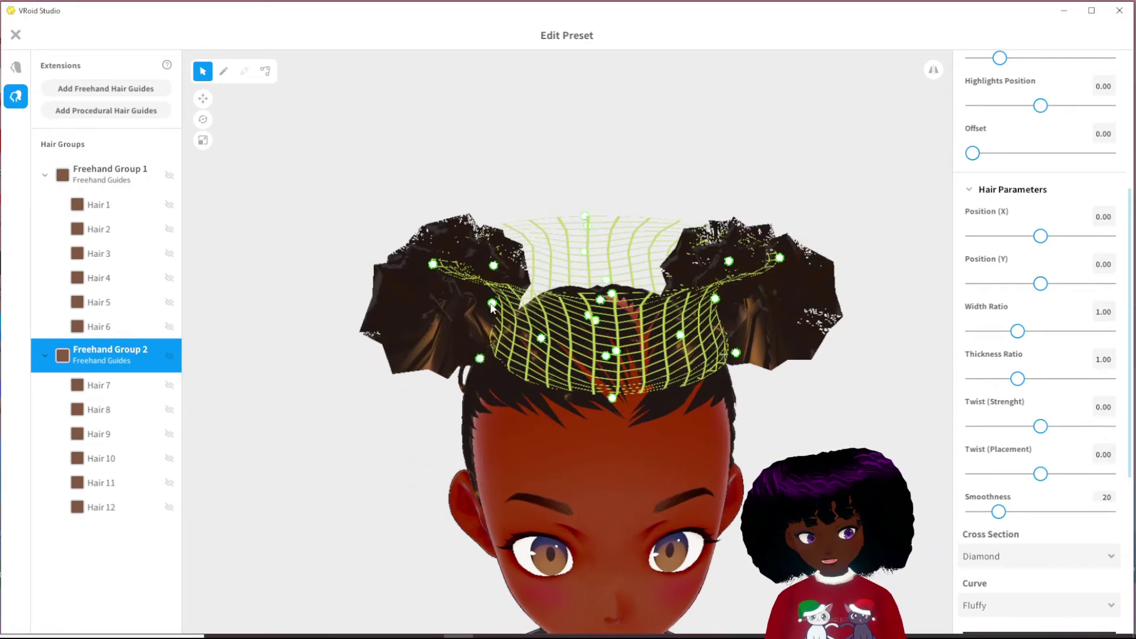
# - Deselect the hair group and review the two buns without the guide mesh from the front, sides and above, close up and farther away
pyautogui.click(713, 173)
pyautogui.moveTo(806, 319)
pyautogui.mouseDown(button='right')
pyautogui.moveTo(776, 334)
pyautogui.moveTo(783, 328)
pyautogui.mouseUp(button='right')
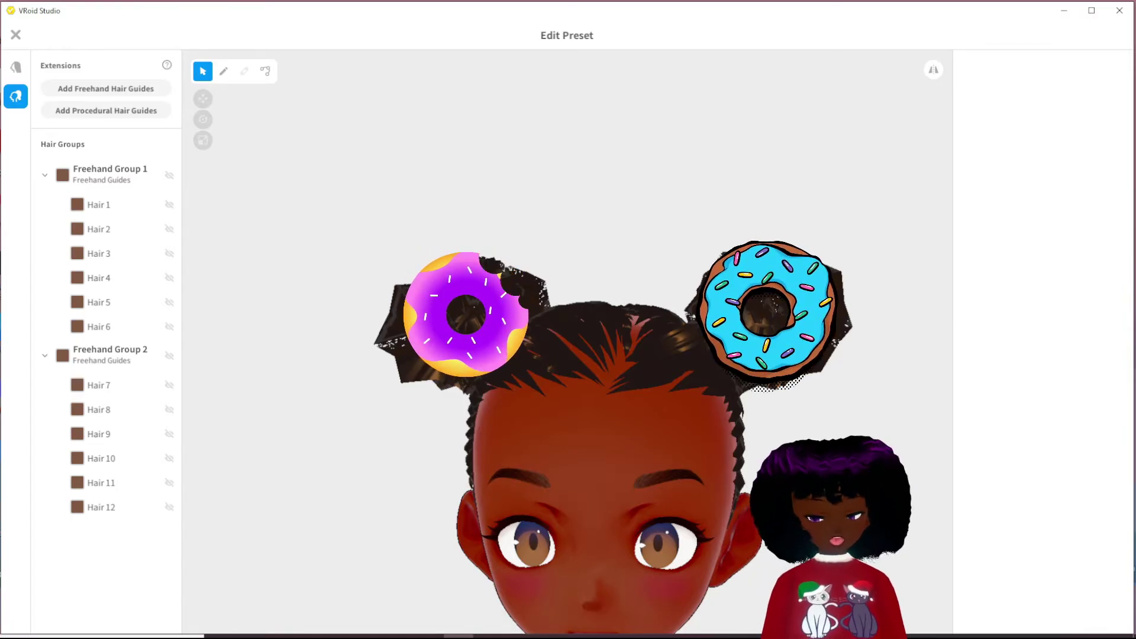
pyautogui.moveTo(781, 354); pyautogui.dragTo(520, 461, button='right')
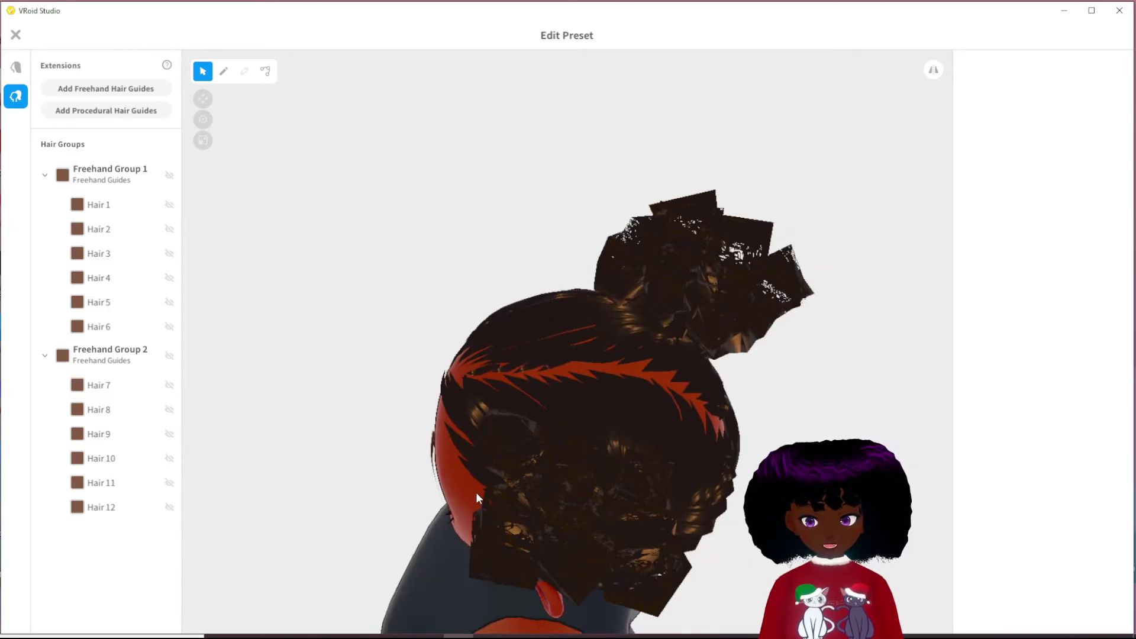
pyautogui.moveTo(664, 531); pyautogui.dragTo(701, 516, button='right')
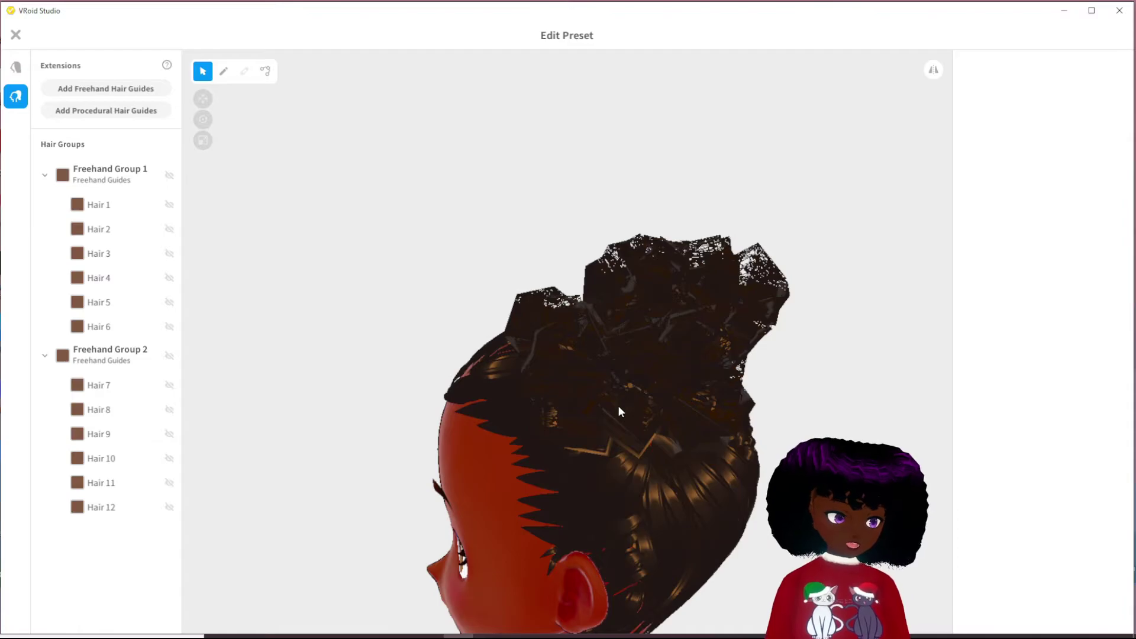
pyautogui.moveTo(523, 421); pyautogui.dragTo(619, 420, button='right')
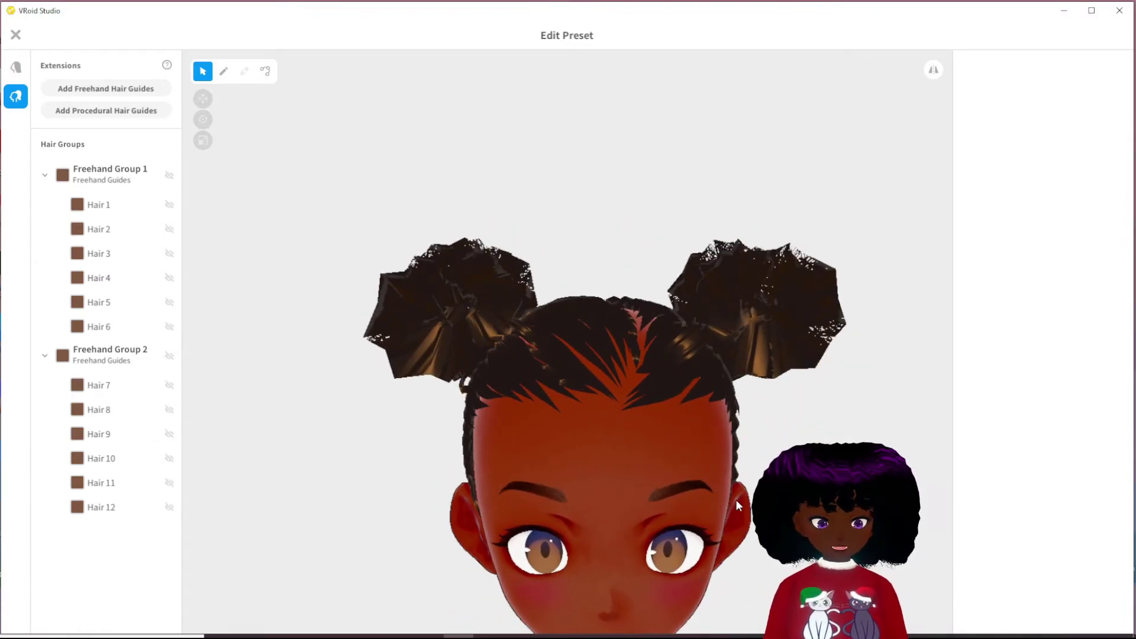
pyautogui.moveTo(736, 500); pyautogui.dragTo(735, 452, button='middle')
pyautogui.scroll(-3, 752, 434)
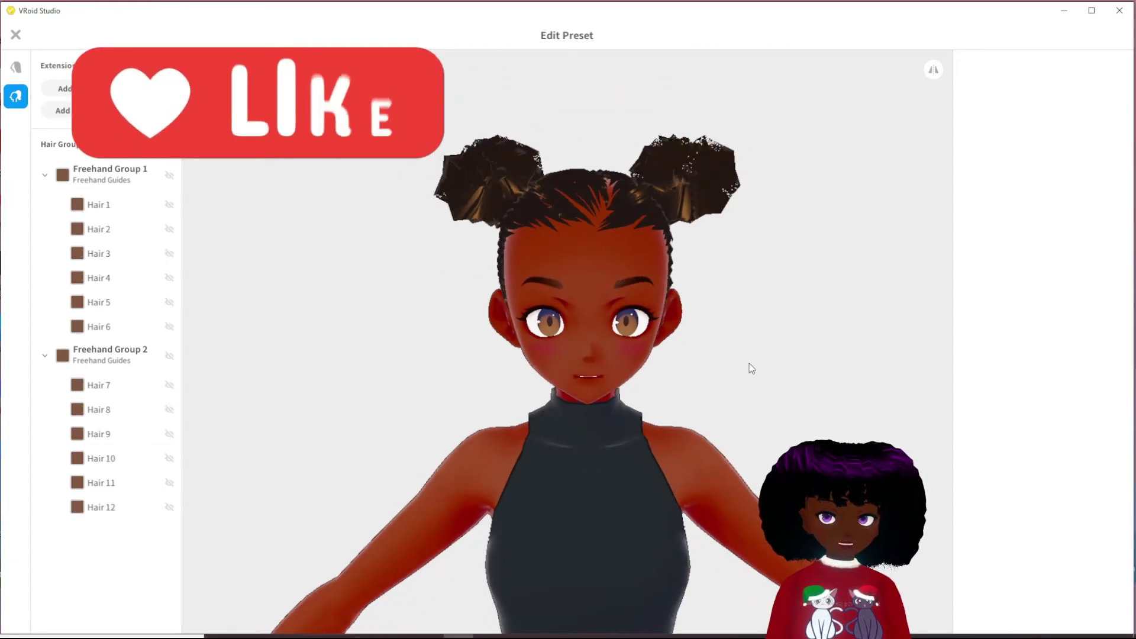
pyautogui.moveTo(751, 368); pyautogui.dragTo(736, 383, button='middle')
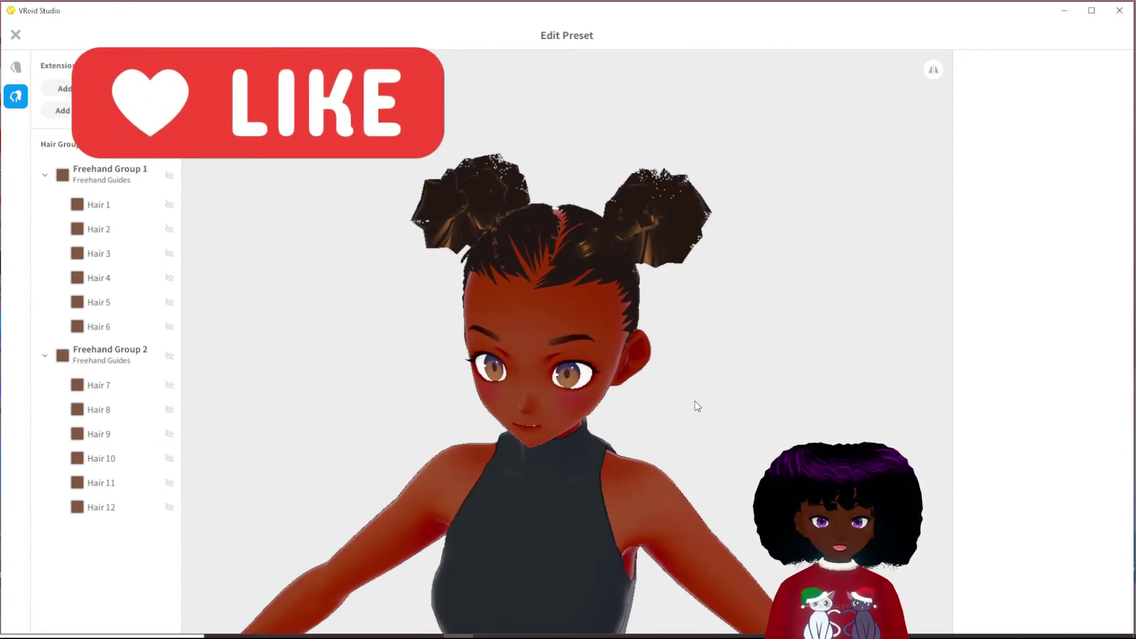
pyautogui.moveTo(612, 325); pyautogui.dragTo(797, 317, button='right')
pyautogui.moveTo(715, 286); pyautogui.dragTo(684, 282, button='right')
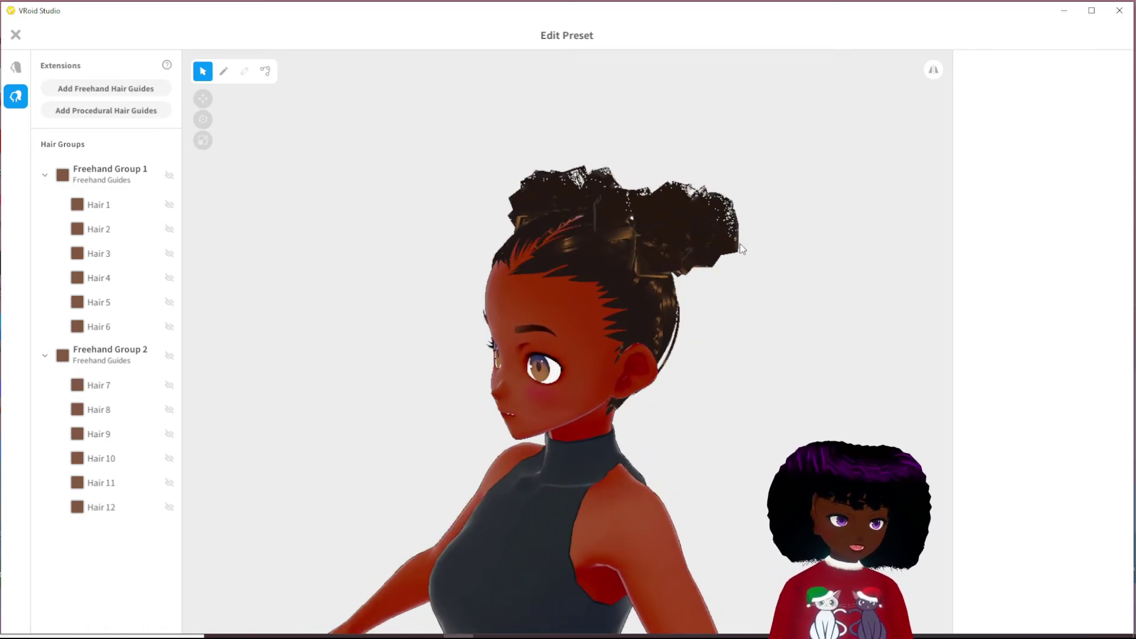
pyautogui.moveTo(755, 262); pyautogui.dragTo(743, 323, button='right')
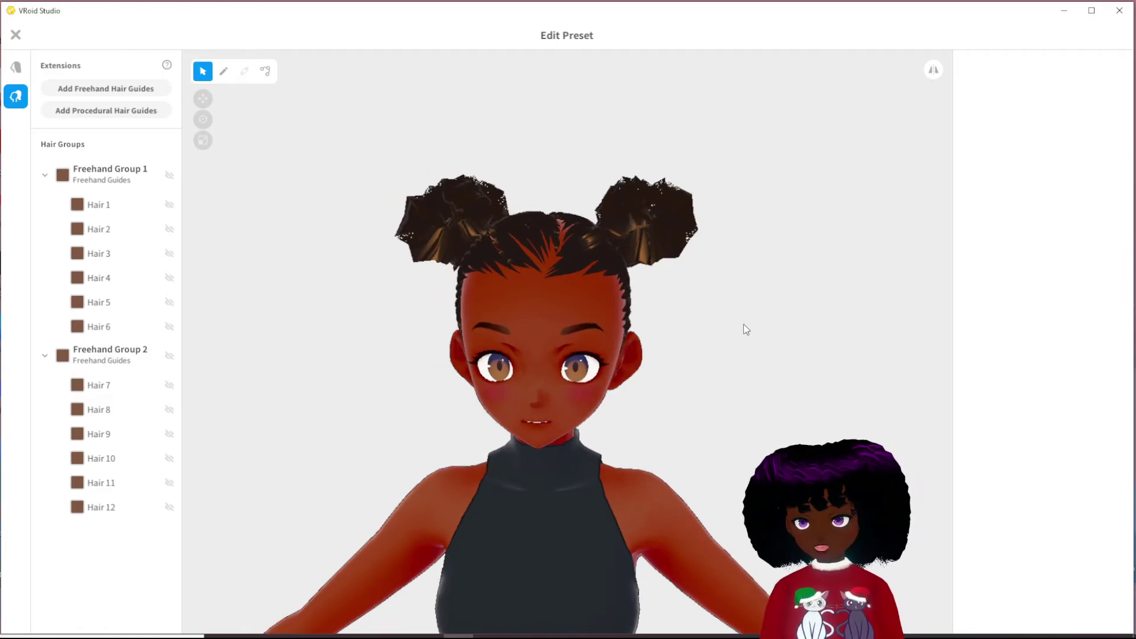